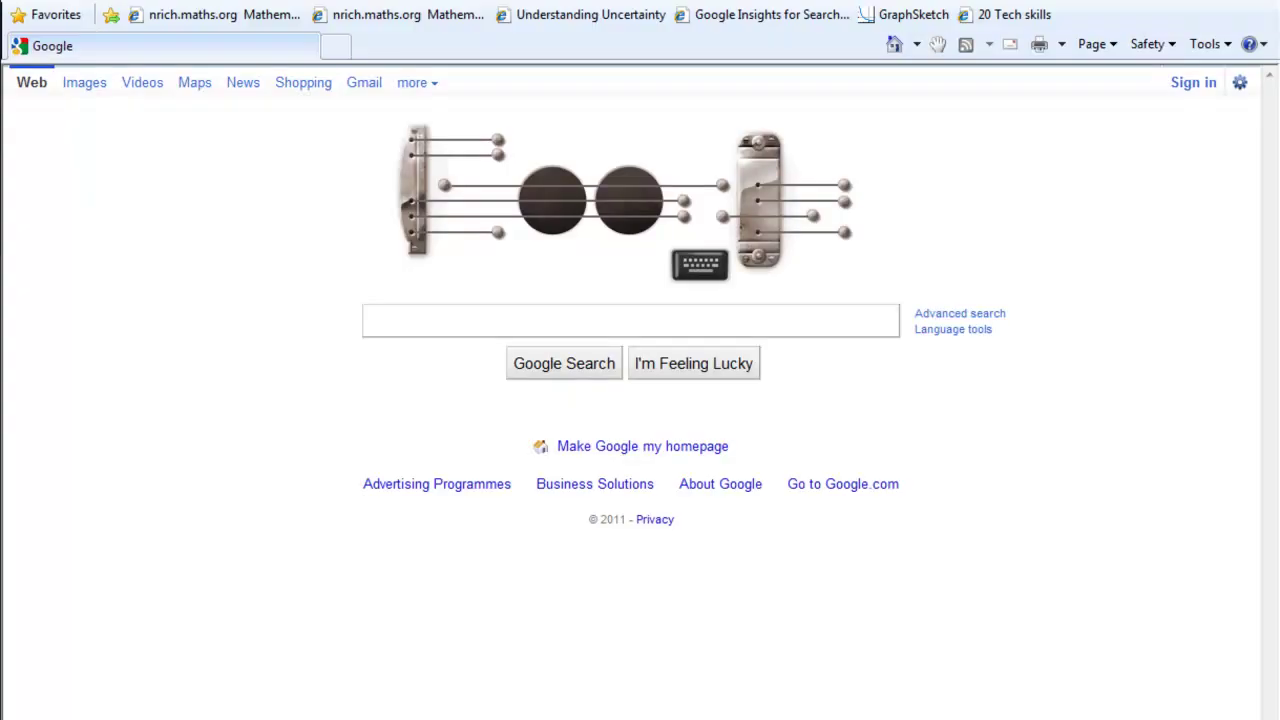
- Search Google for freemind
click(421, 323)
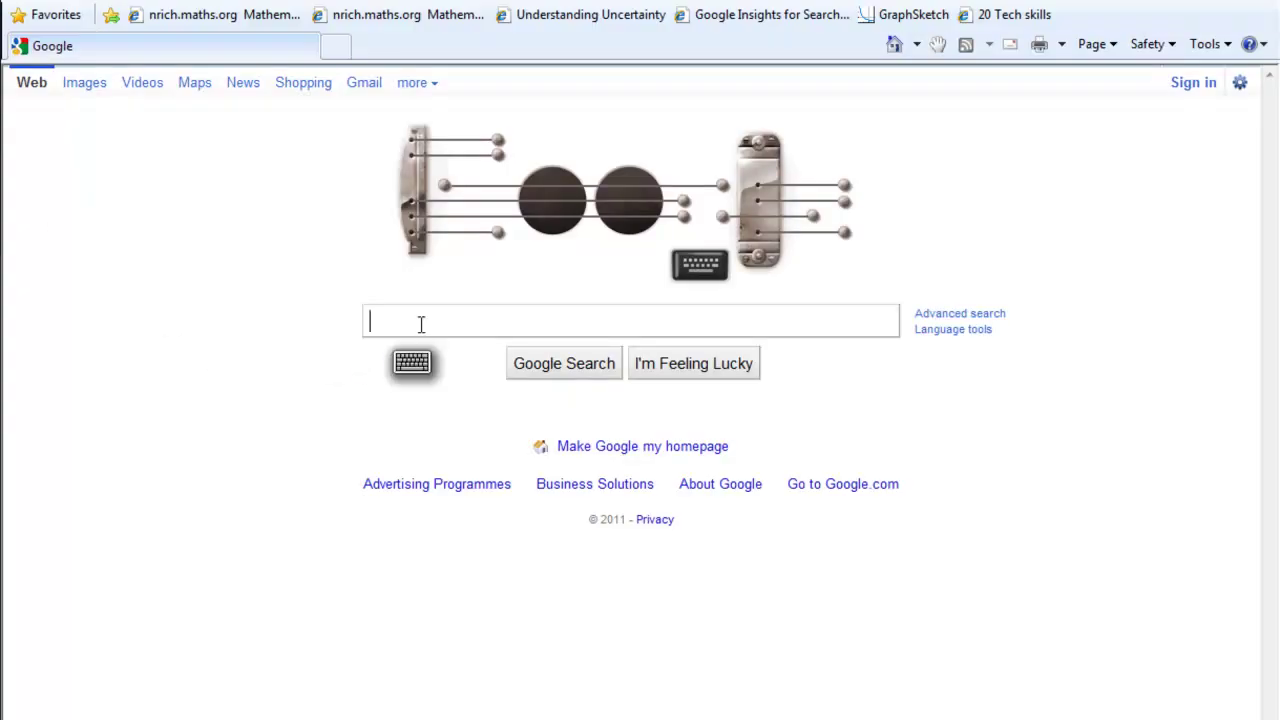
text(freemi)
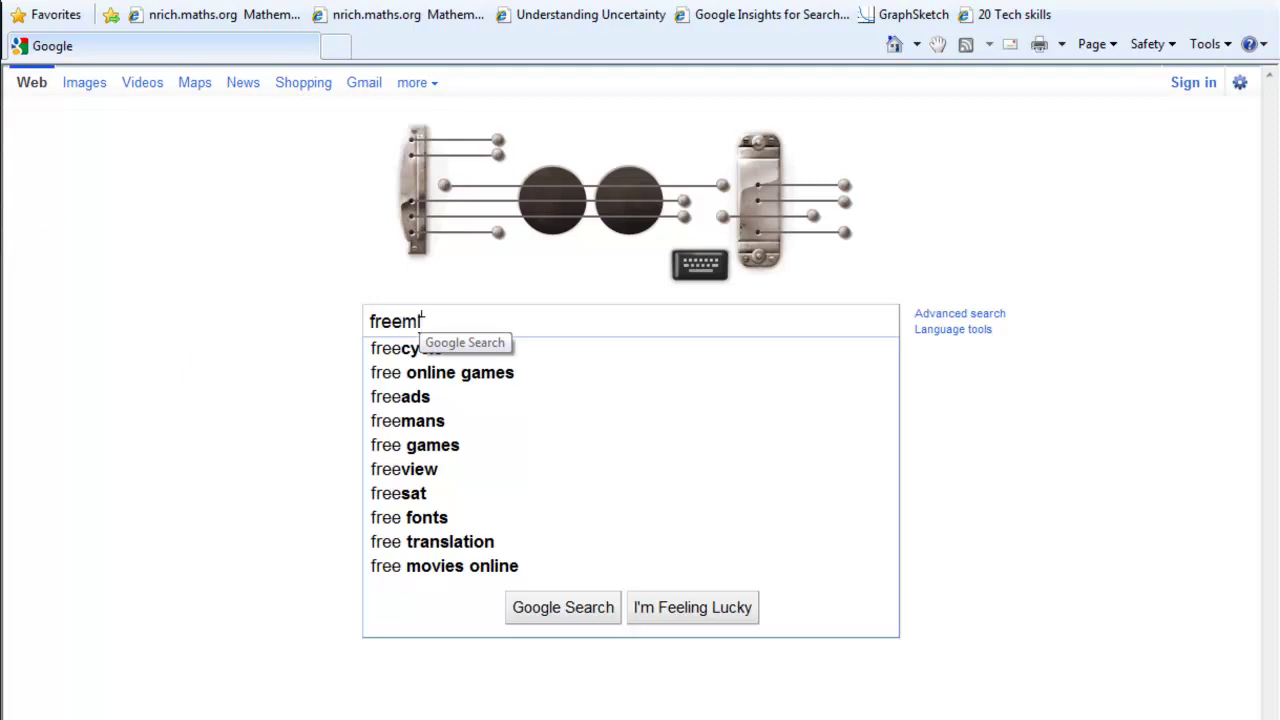
text(nd)
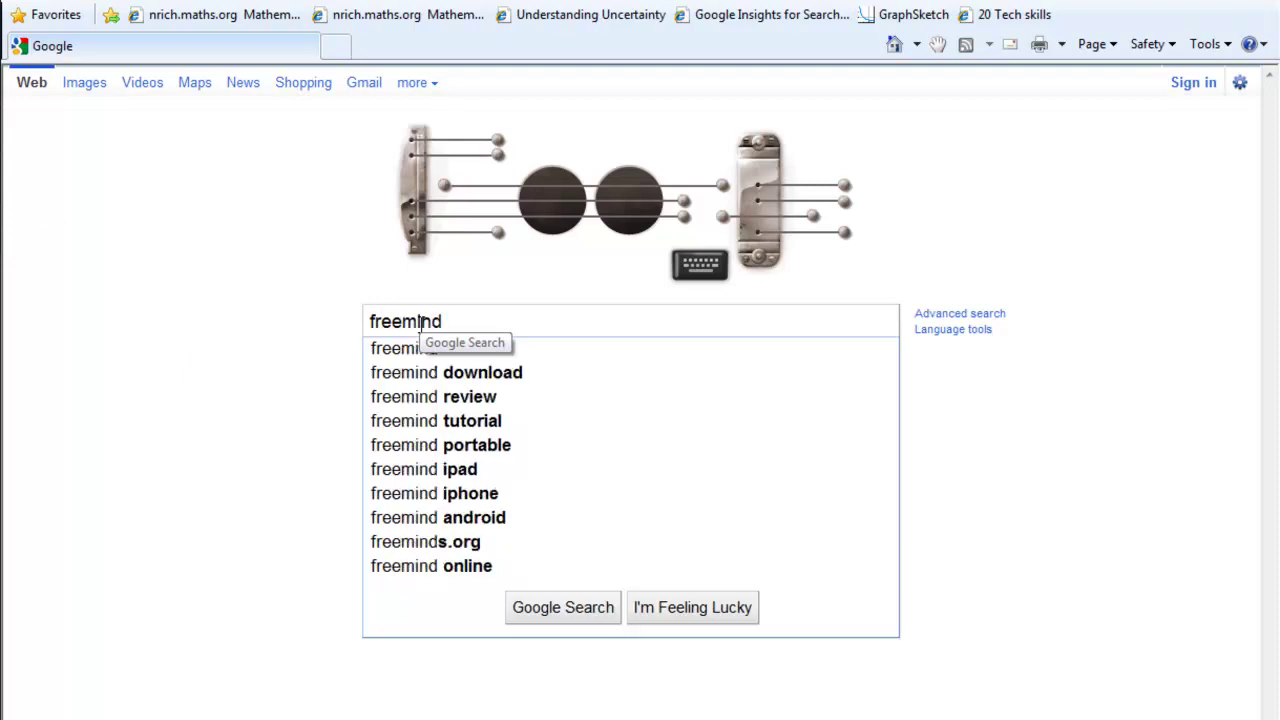
key(Return)
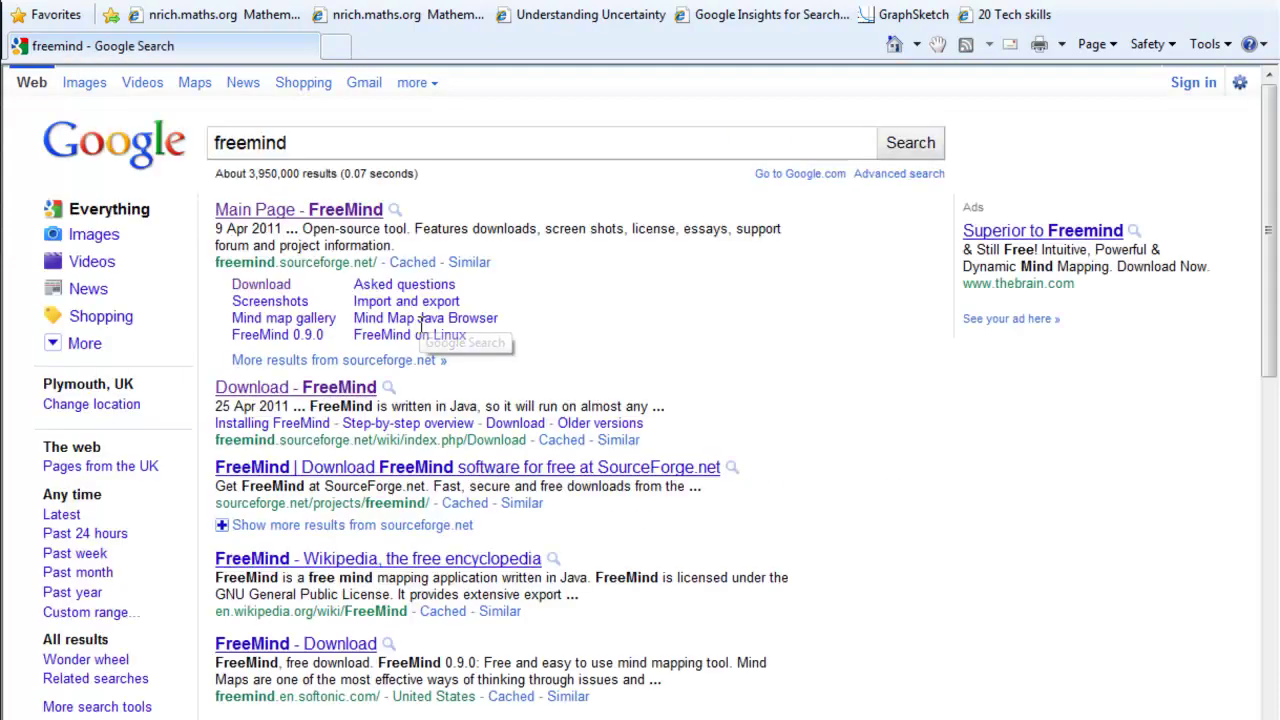
- Open the FreeMind main page from the search results and go to the Download section of its download page
click(352, 214)
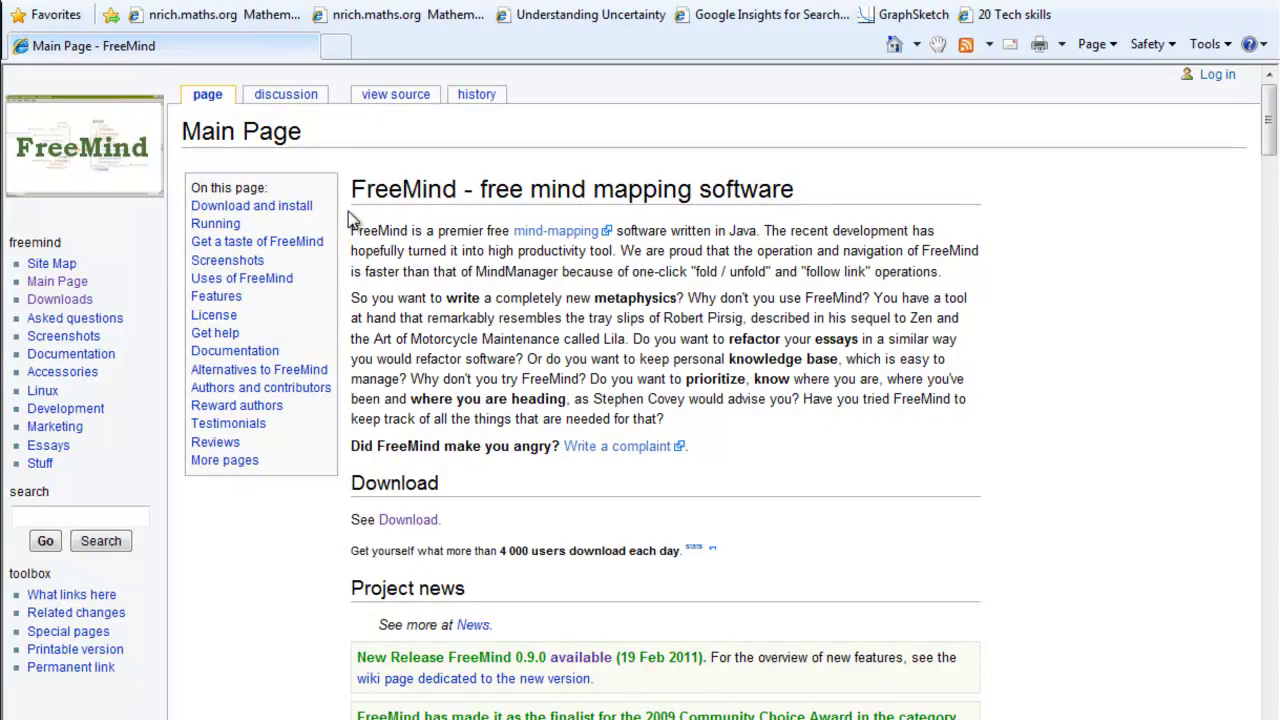
click(410, 521)
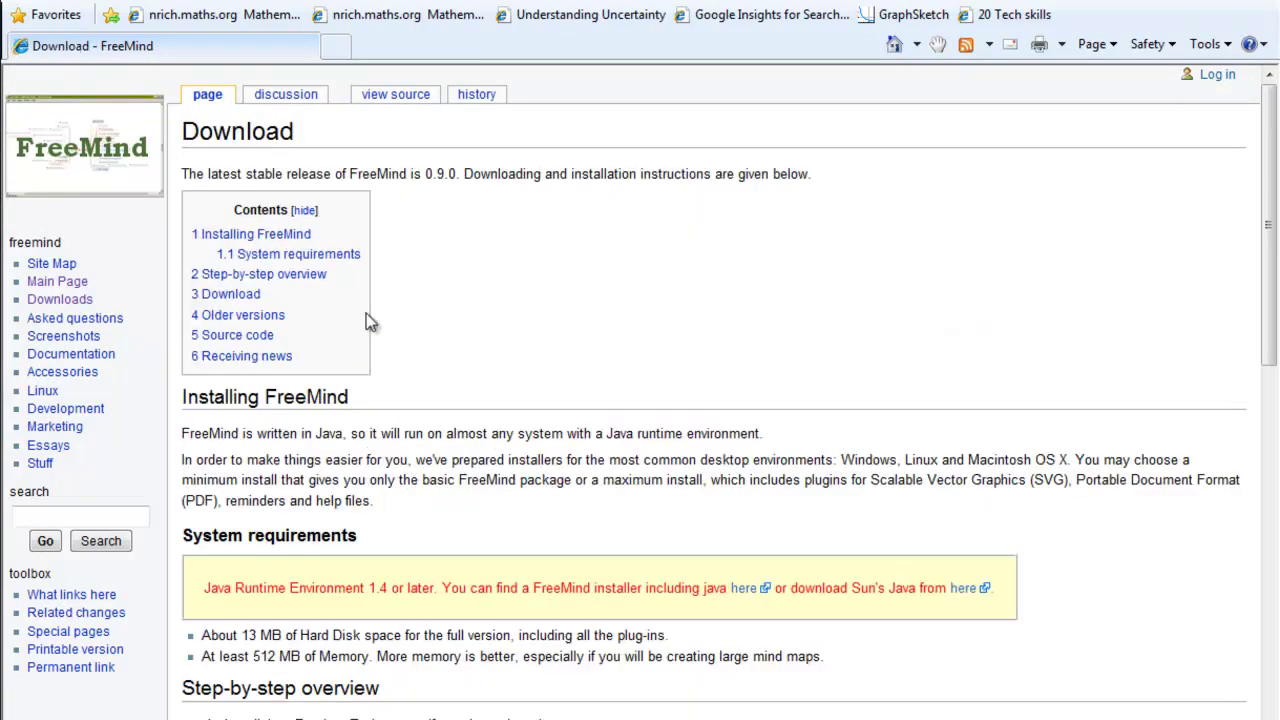
click(250, 298)
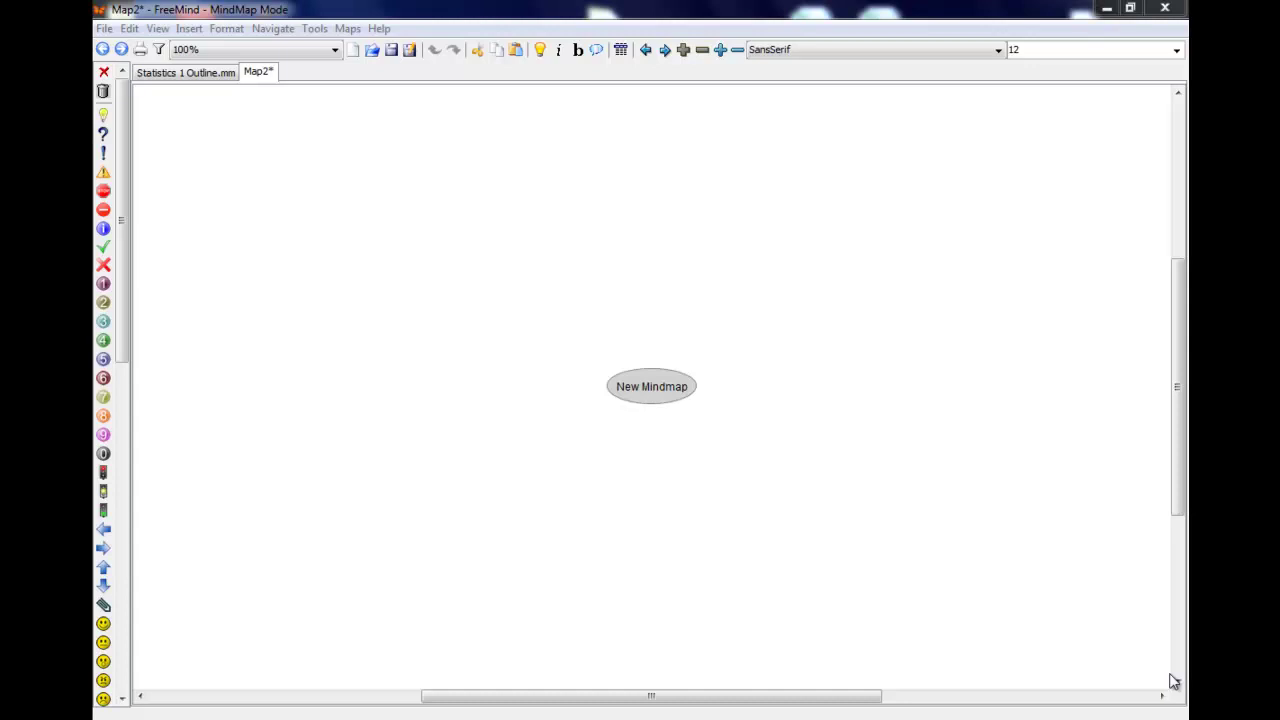
- In FreeMind, rename the central node of the new mind map as Demo
double_click(638, 379)
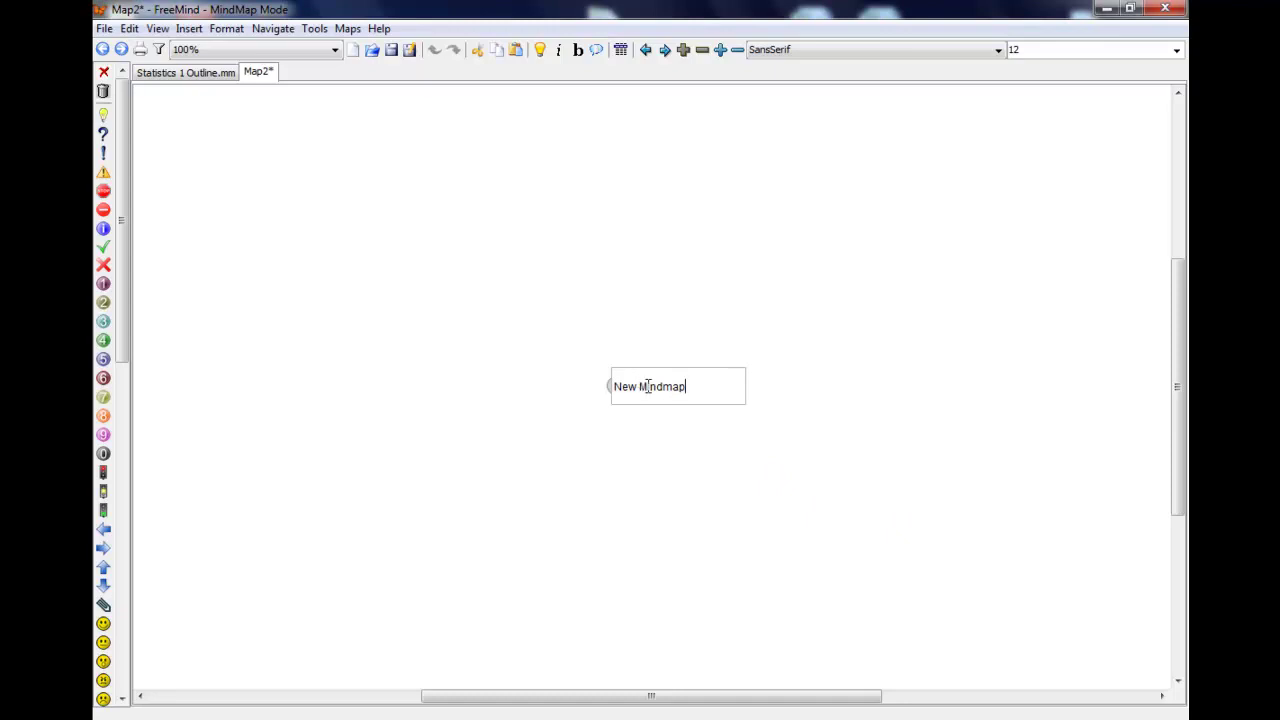
key(BackSpace)
key(BackSpace)
key(BackSpace)
key(BackSpace)
key(BackSpace)
key(BackSpace)
key(BackSpace)
key(BackSpace)
key(BackSpace)
key(BackSpace)
key(BackSpace)
text(Demo)
key(Return)
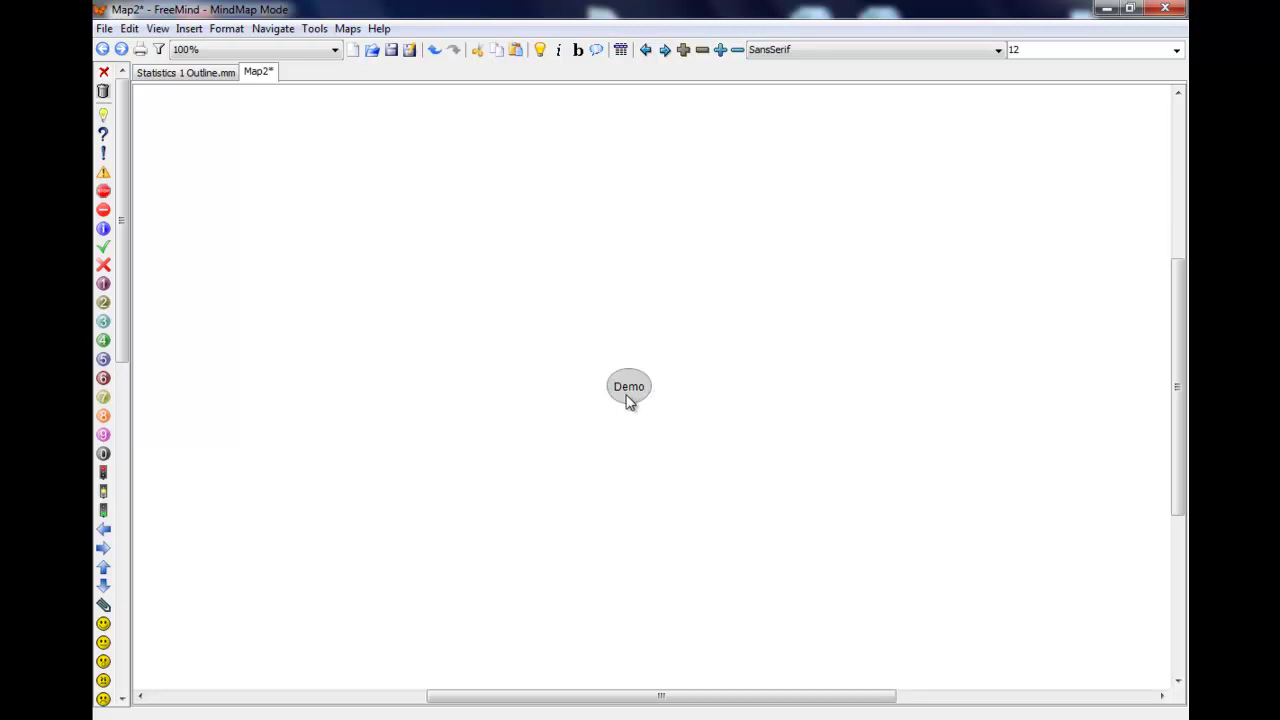
- Add a child node named "1st topics" to the Demo node
key(Insert)
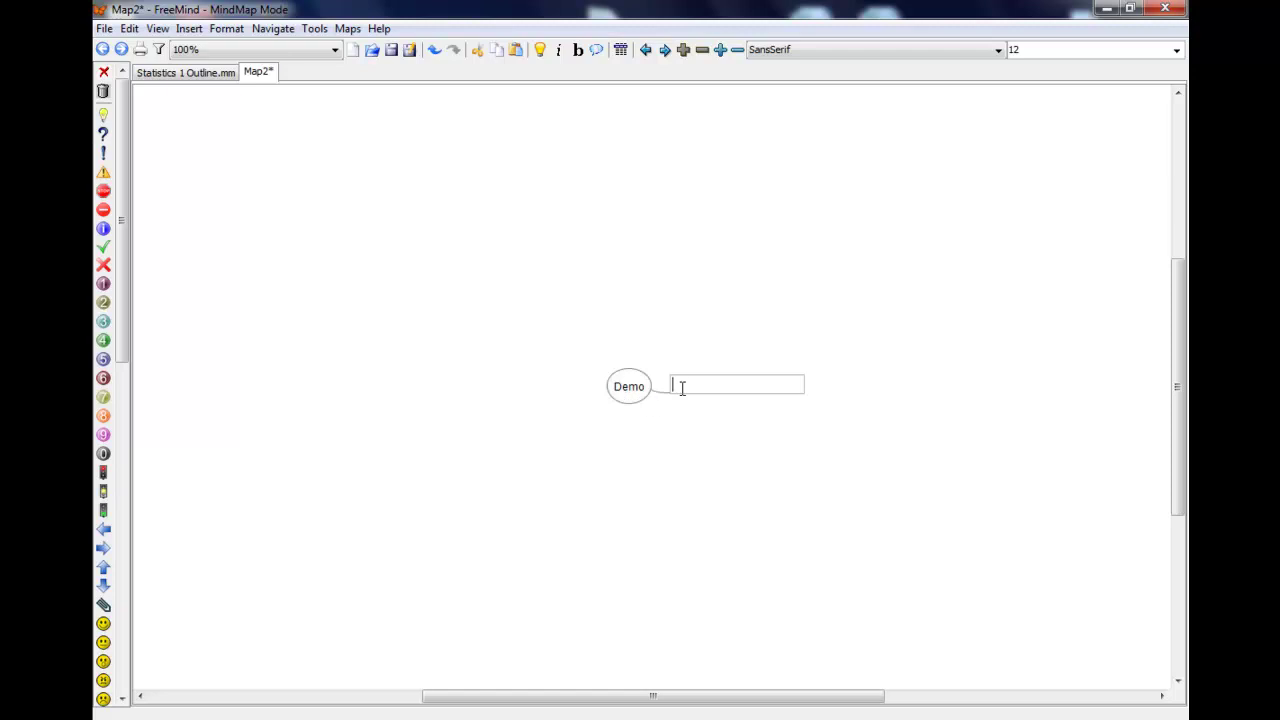
text(1st topics)
key(Return)
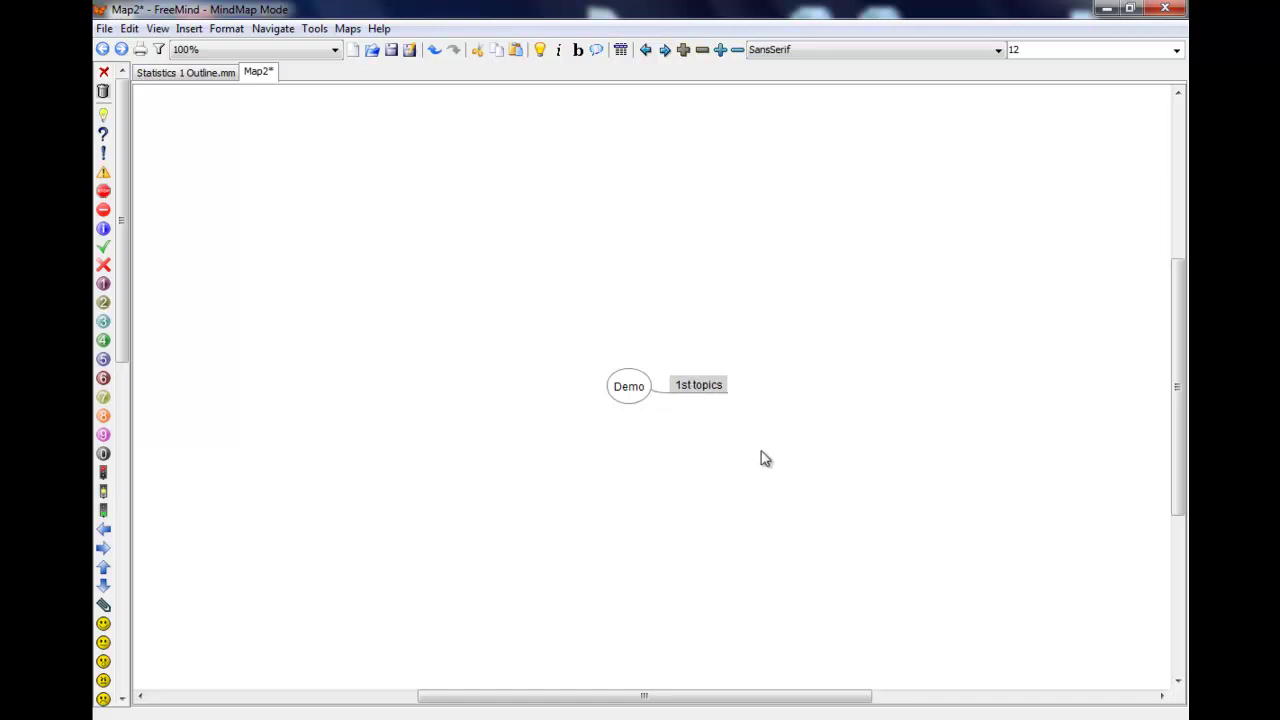
- Add two sibling nodes named "2nd branch" and "3rd branch" below the 1st topics node
key(Return)
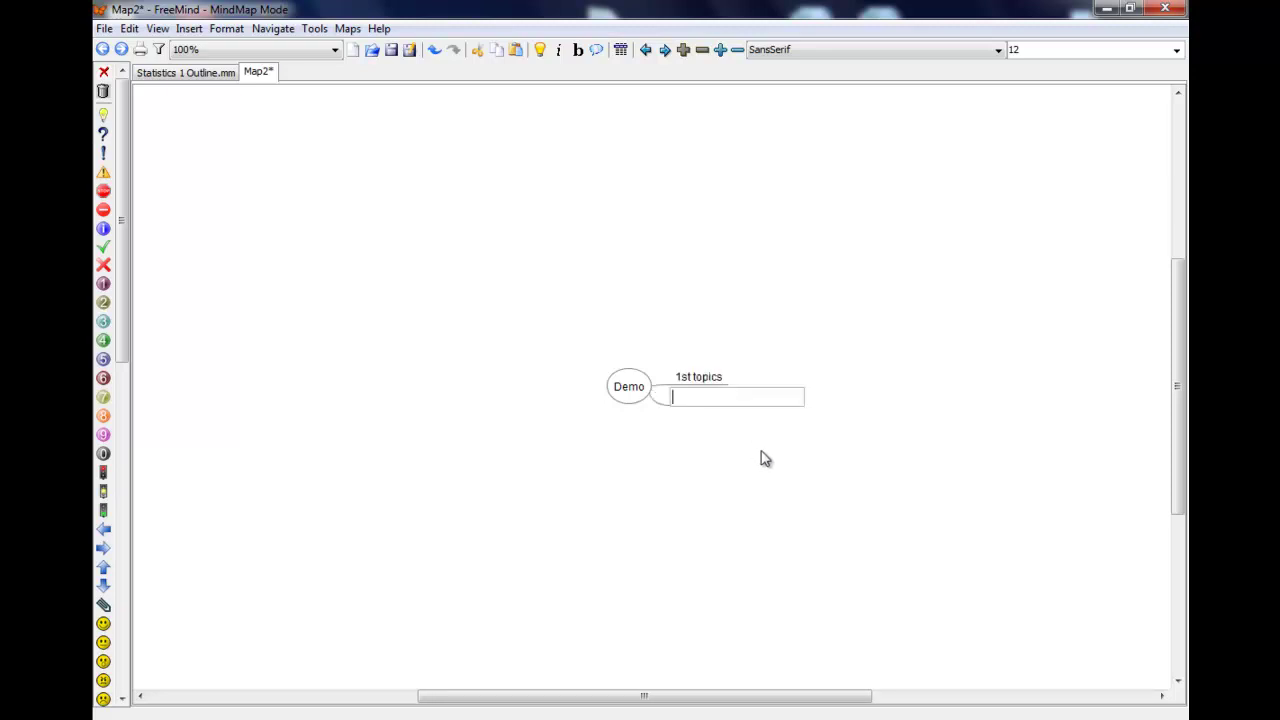
text(2nd branch)
key(Return)
key(Return)
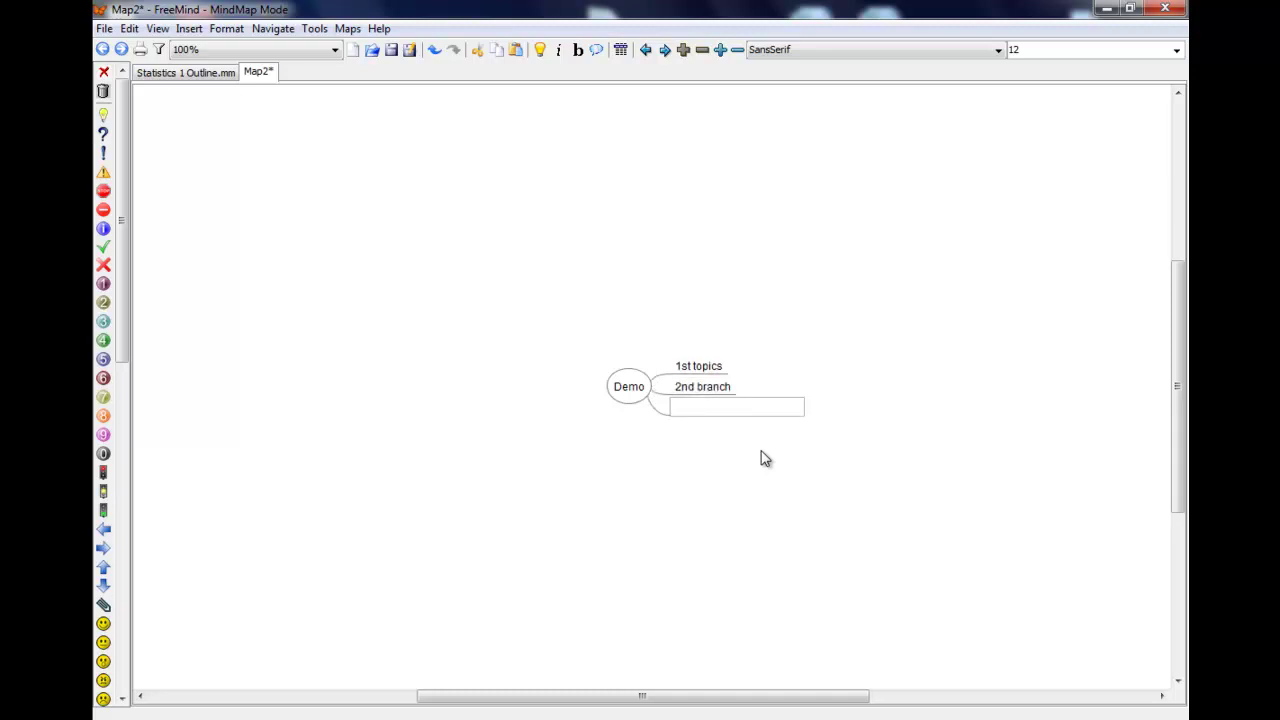
text(3rd bra)
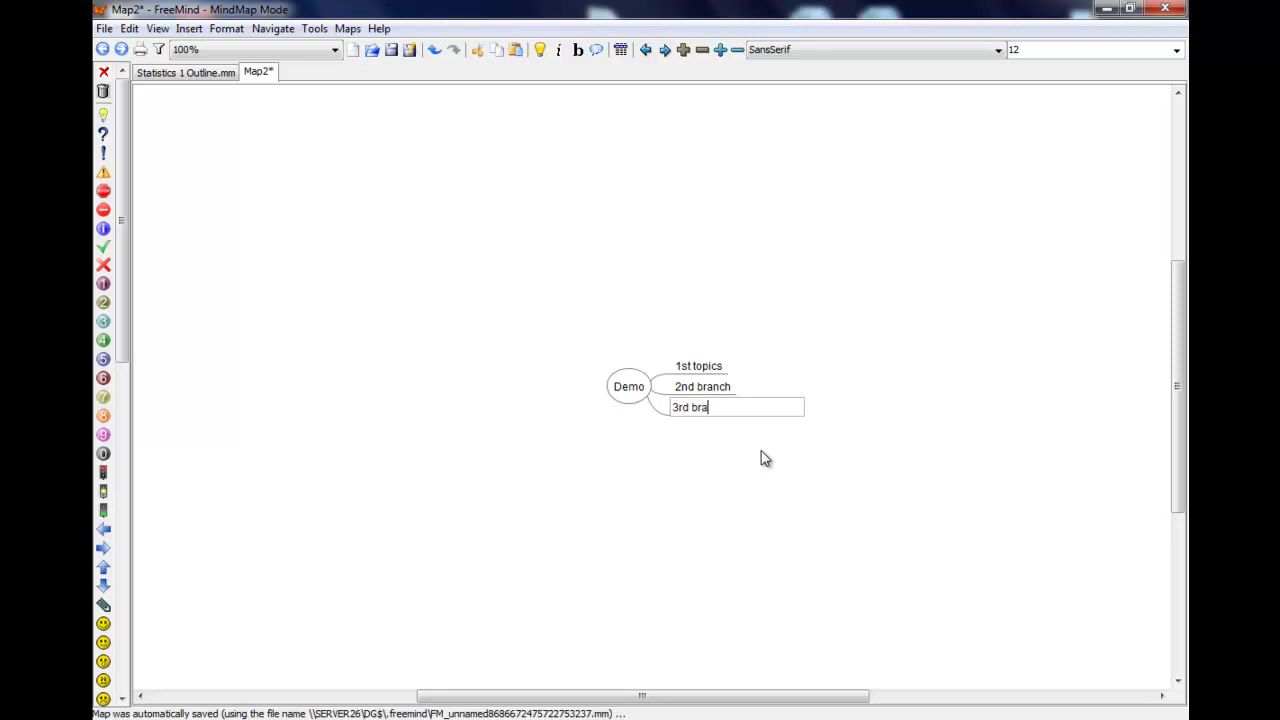
text(nch)
key(Return)
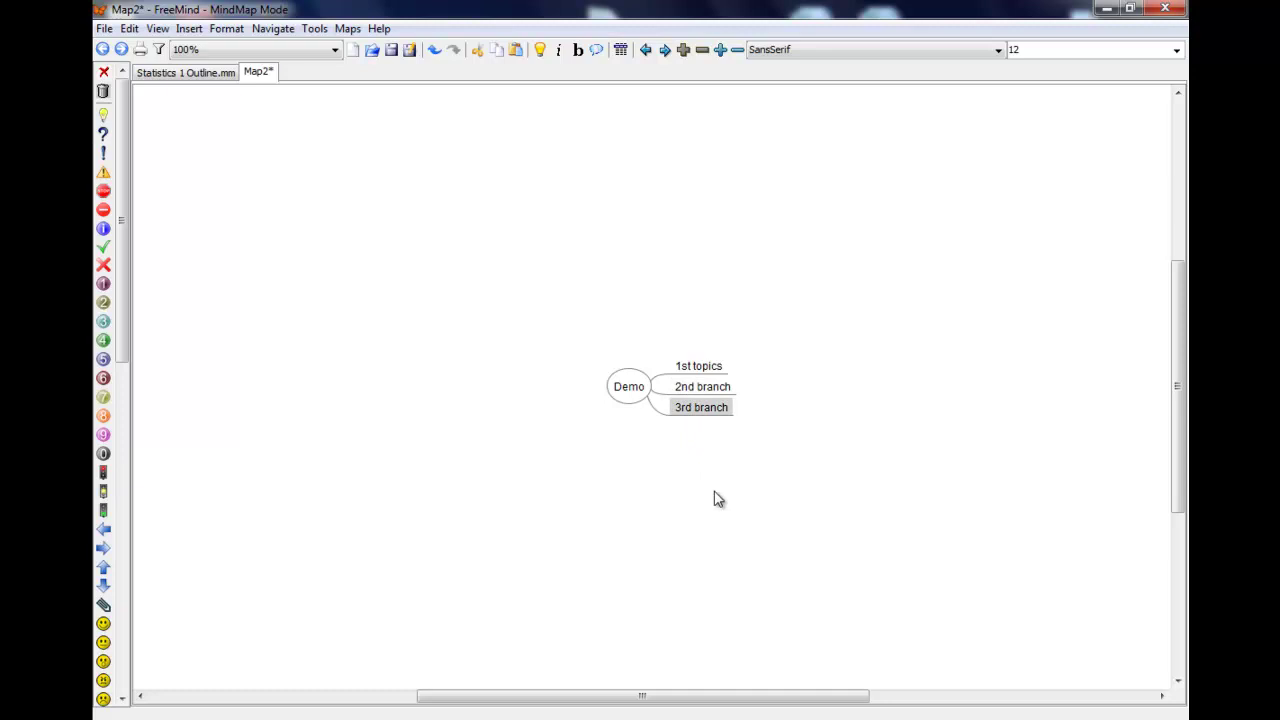
- Move the 3rd branch node up one place and across to the left side of Demo, placing it farther out and higher
key(ctrl+Up)
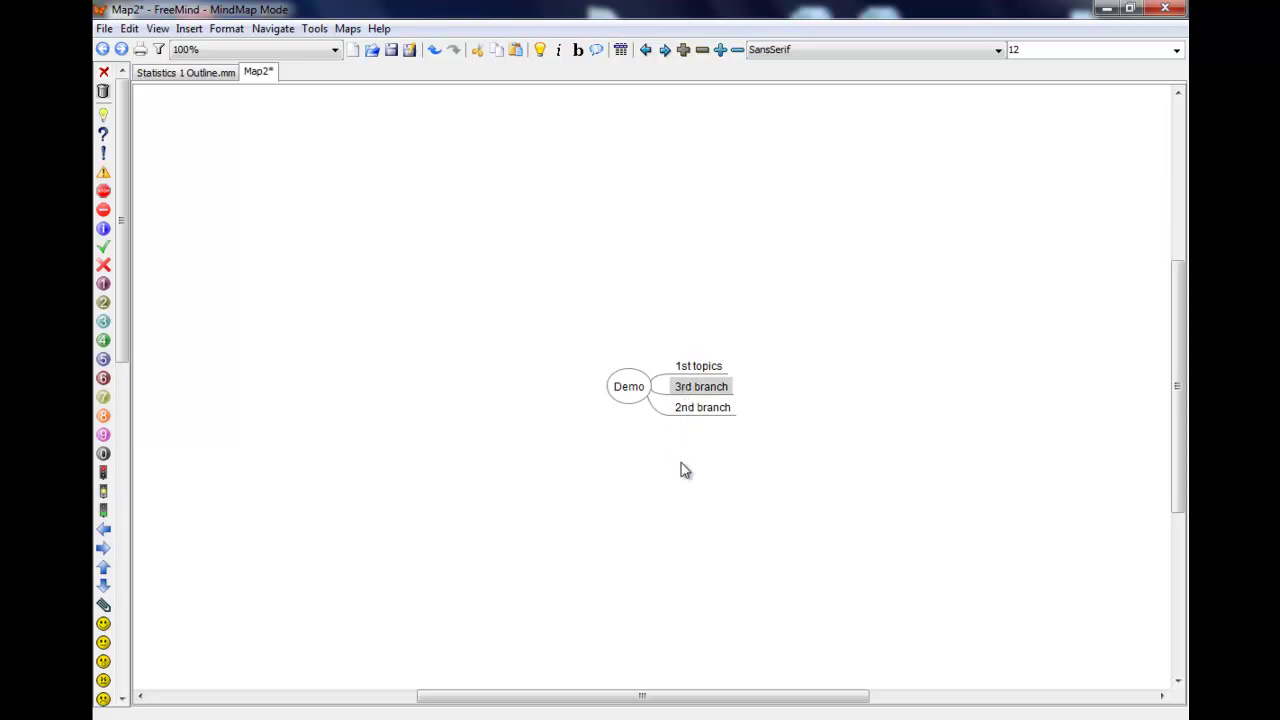
key(ctrl+Left)
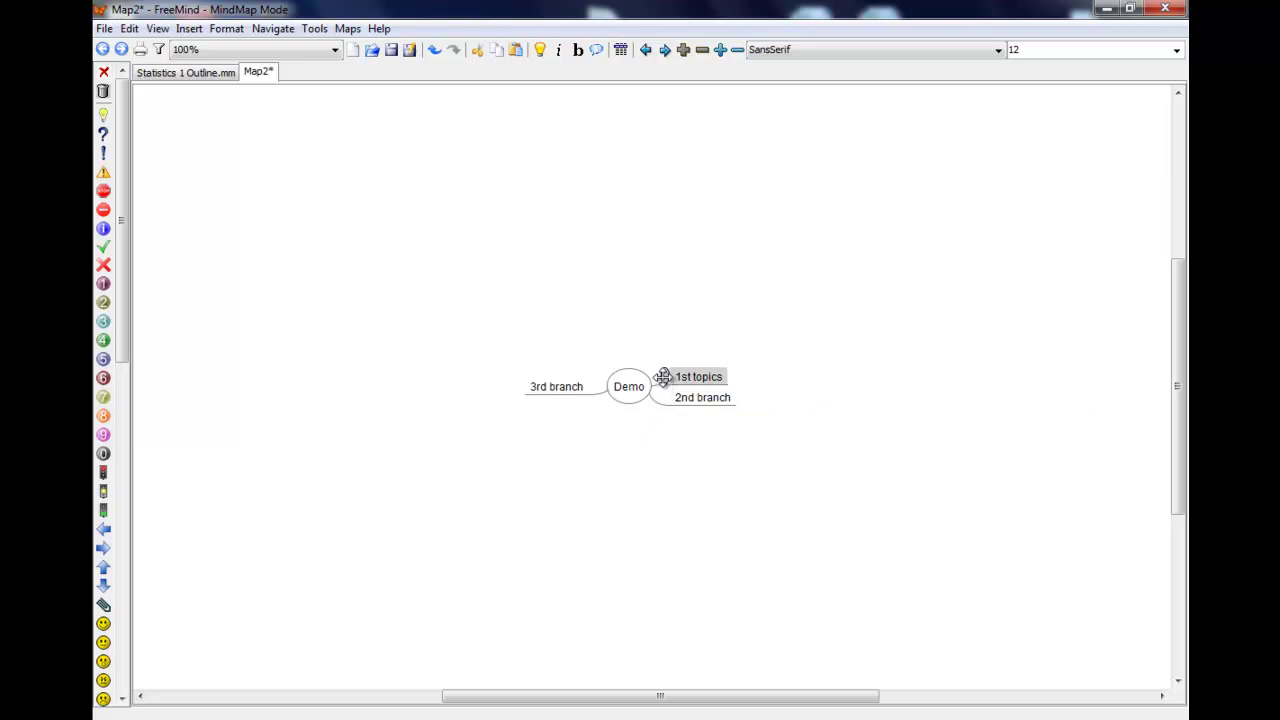
click(588, 392)
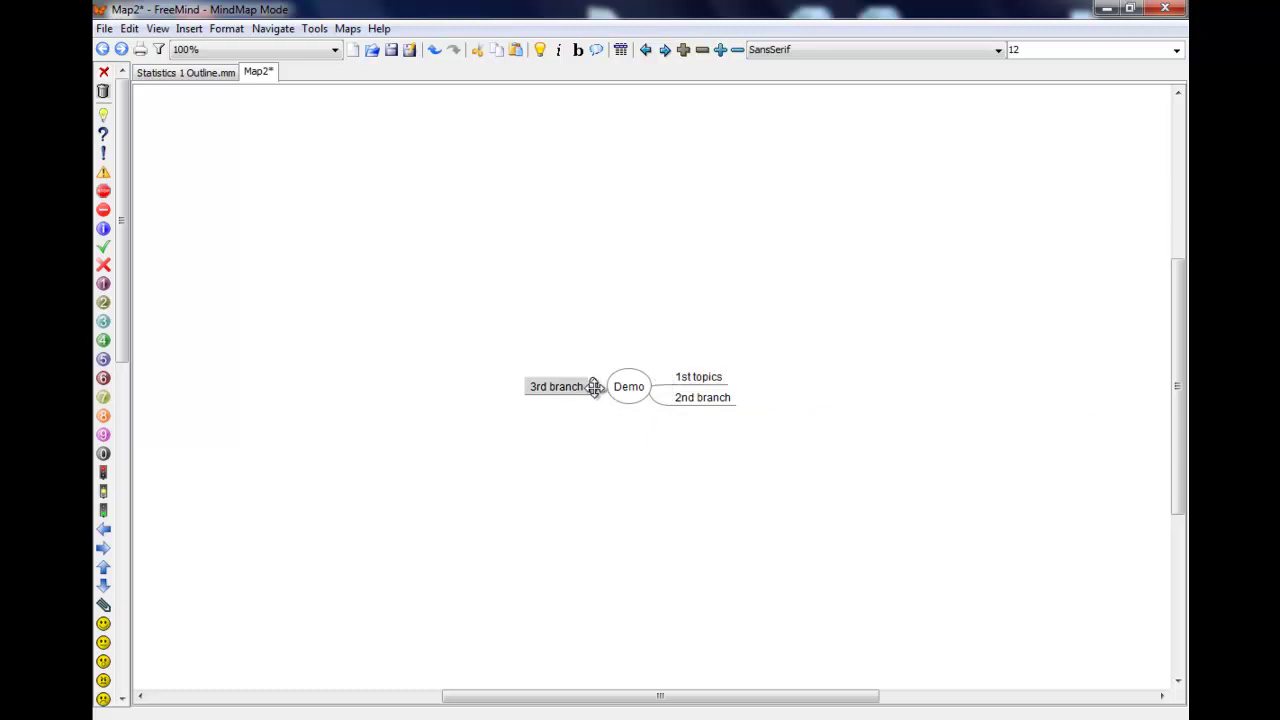
drag(592, 386, 463, 329)
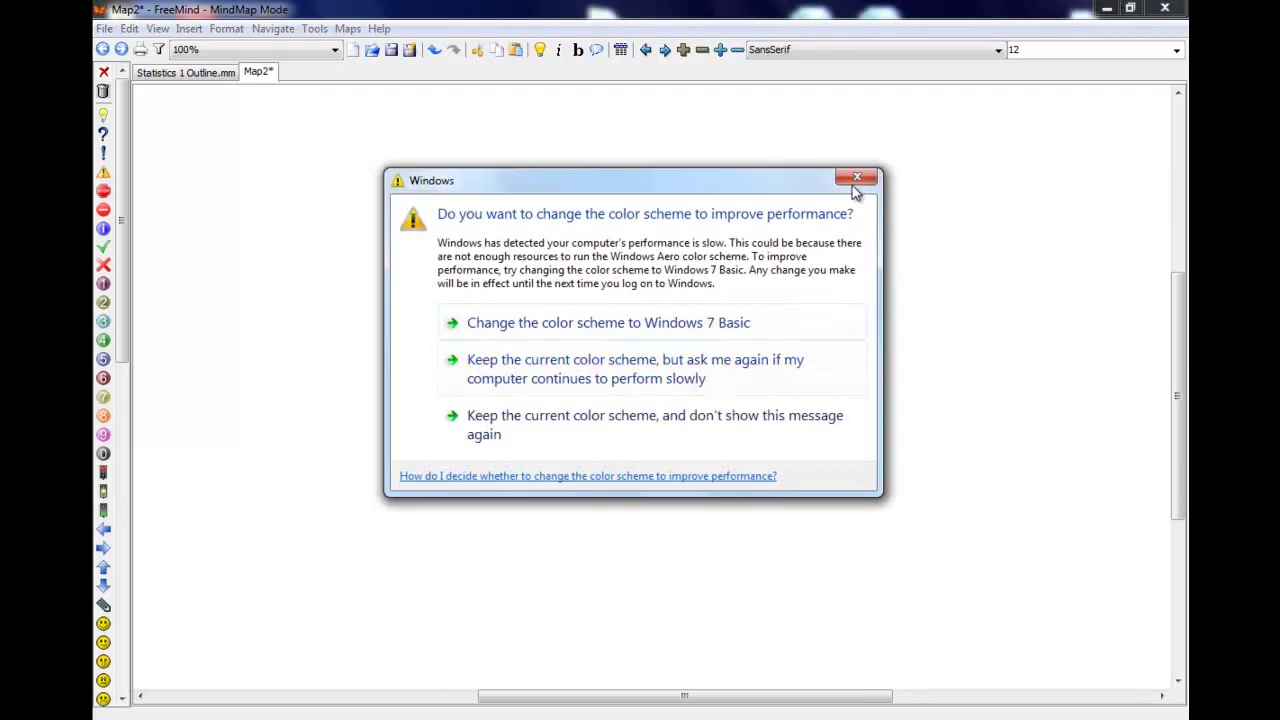
click(856, 183)
click(646, 385)
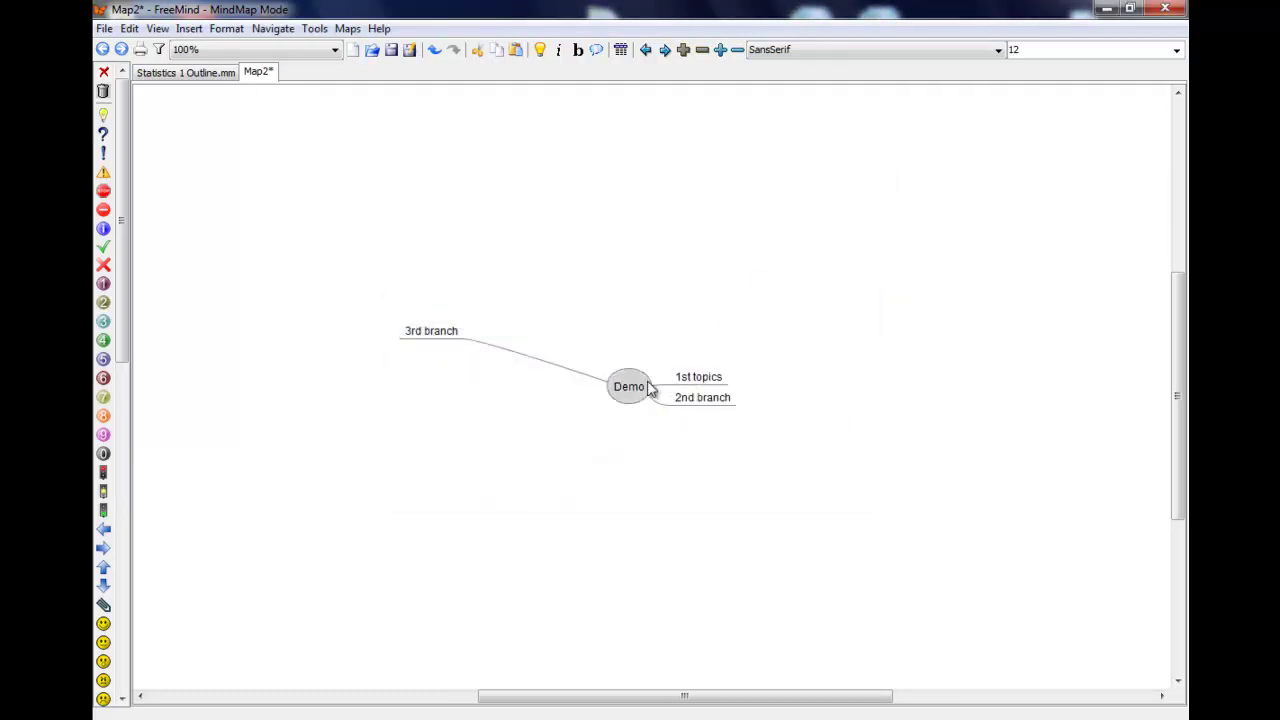
- Spread the right-hand branches away from Demo, placing 1st topics at the upper right and 2nd branch at the lower right
drag(660, 378, 717, 289)
drag(661, 403, 704, 498)
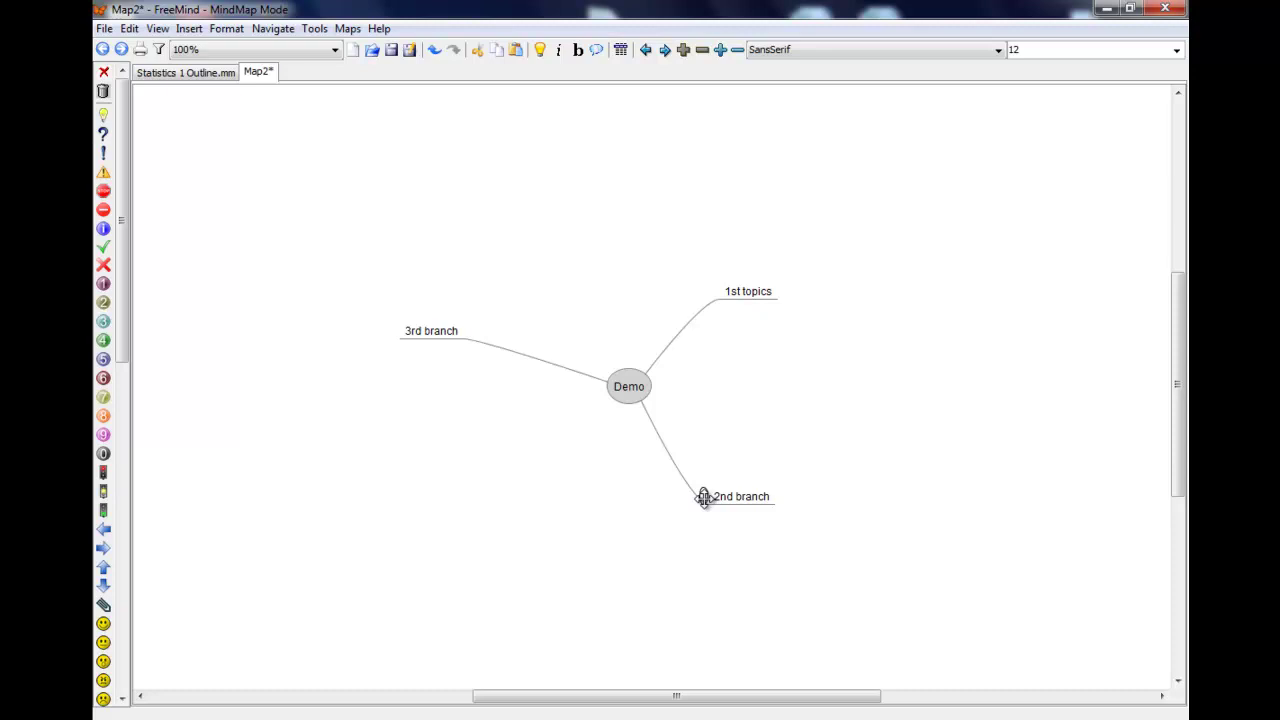
mouse_move(704, 498)
mouse_down()
mouse_move(734, 317)
mouse_move(729, 251)
mouse_move(721, 497)
mouse_up()
- Add a child node named "subtopic" to the 1st topics node and place it higher than its parent
double_click(740, 291)
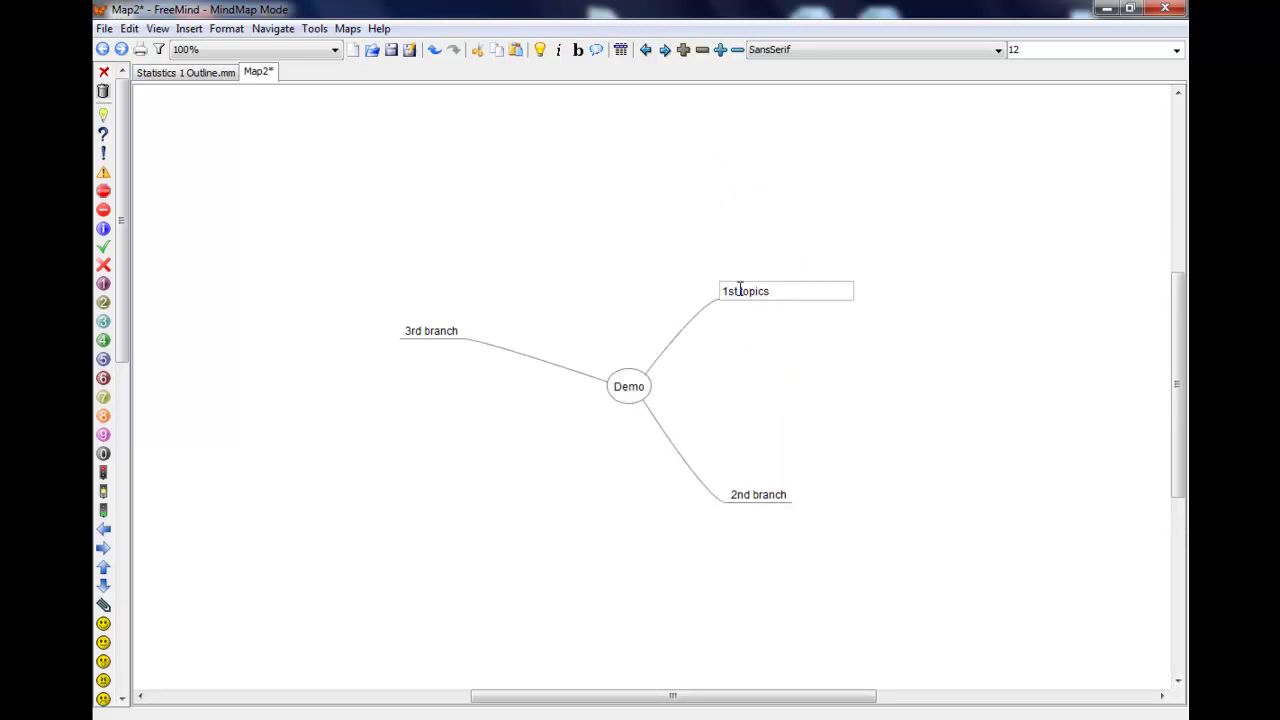
key(Return)
key(Insert)
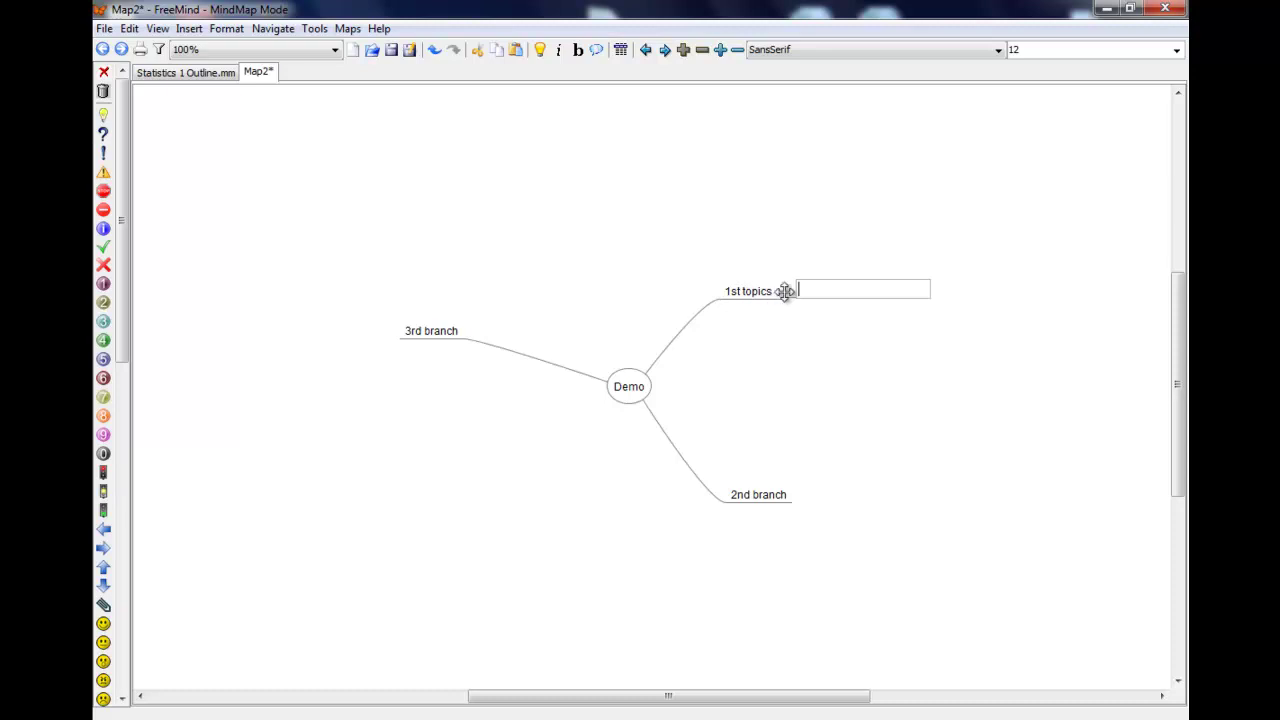
text(subtopic)
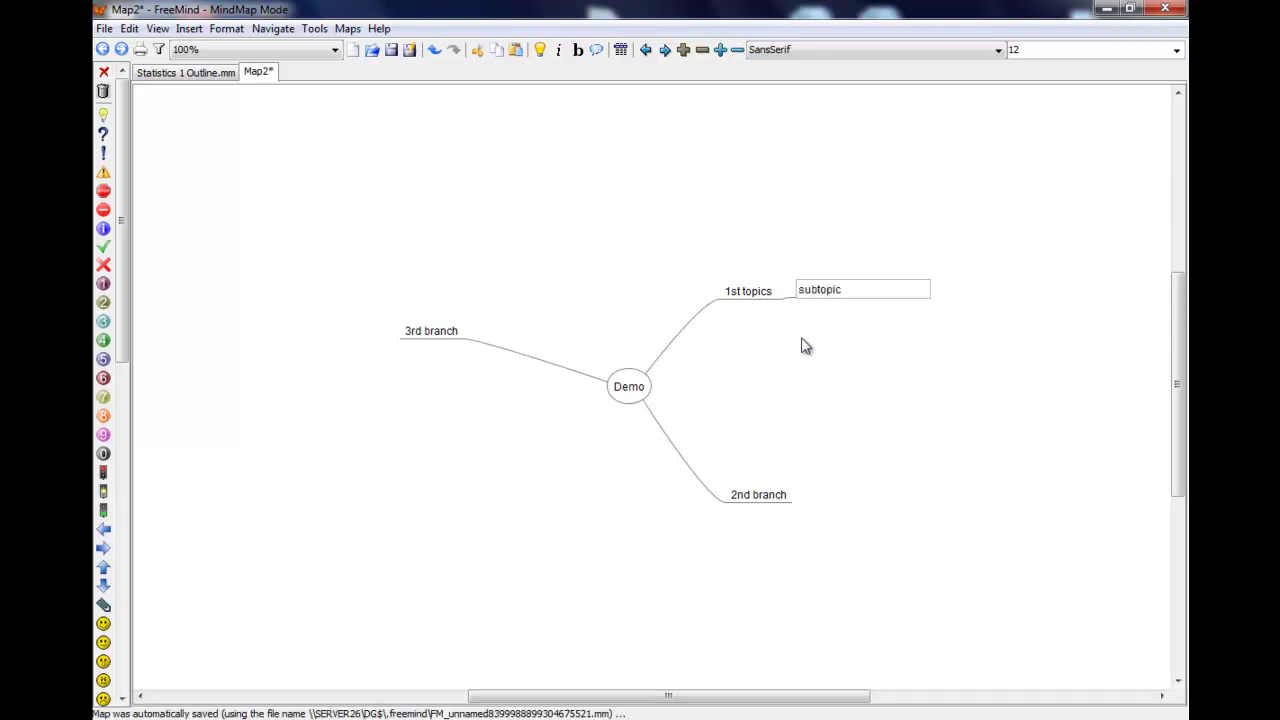
drag(795, 287, 800, 238)
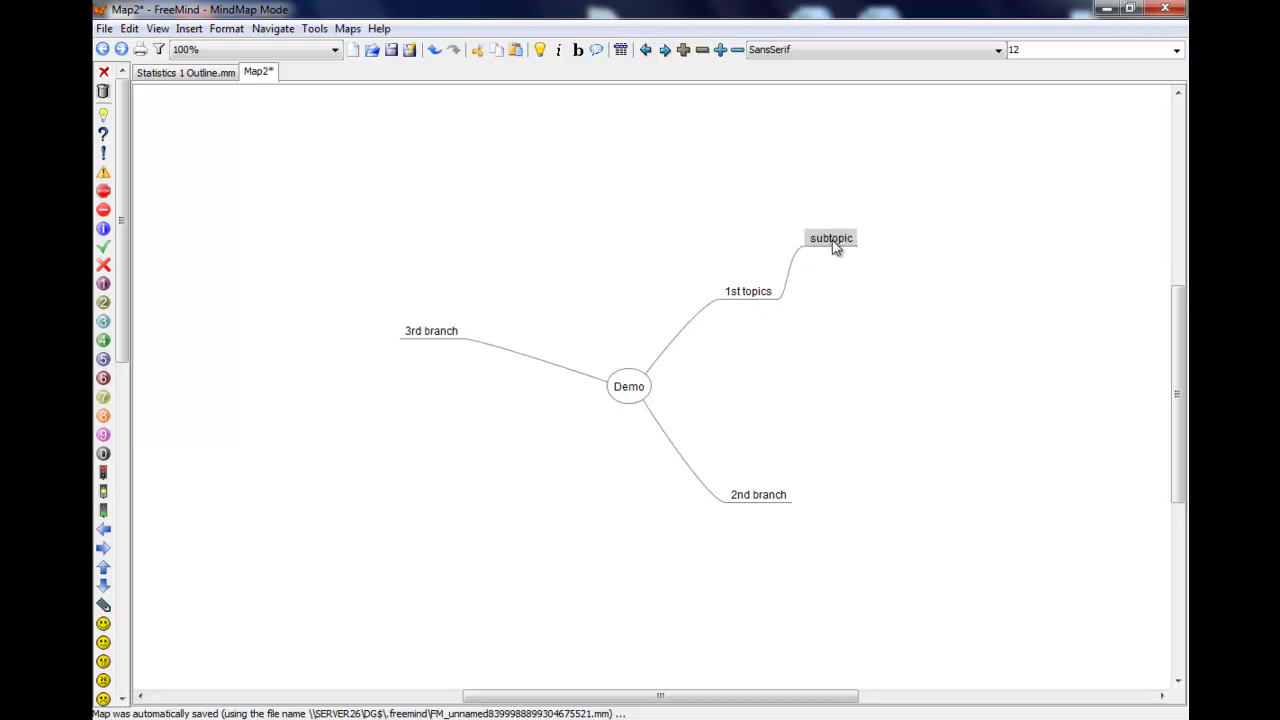
- Add a sibling node named "2nd subtopic" below the subtopic node
key(Return)
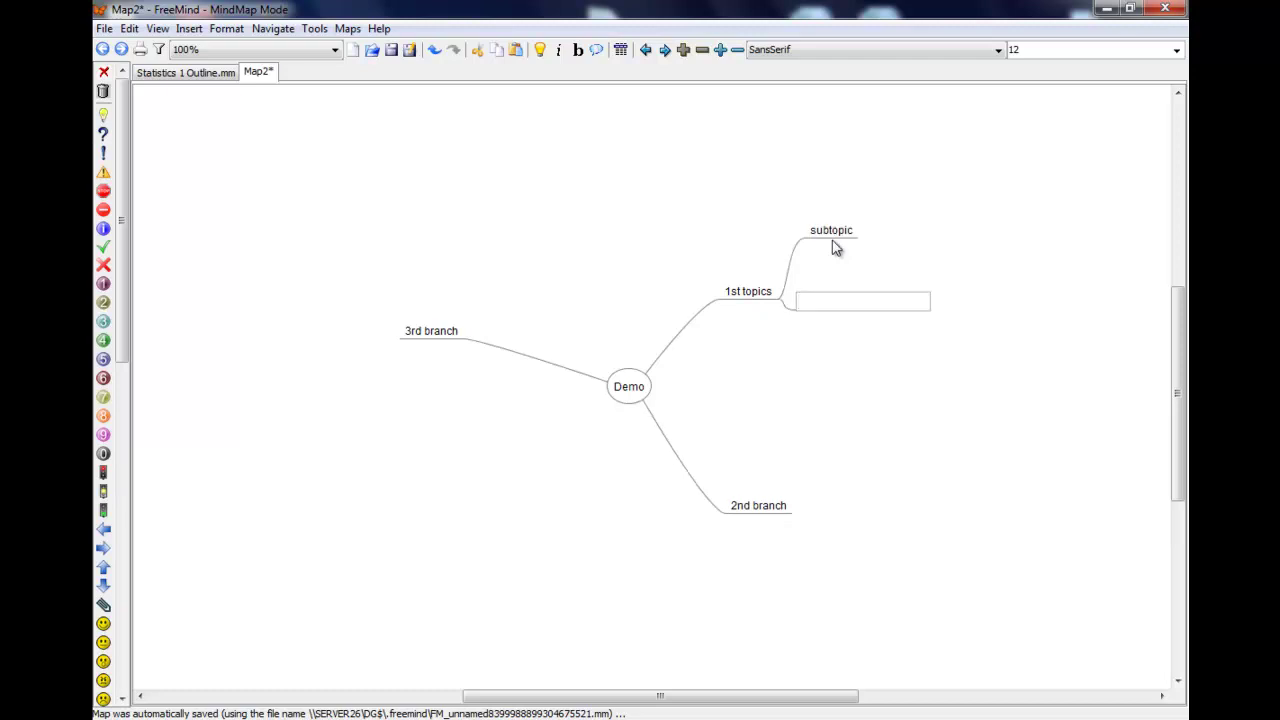
text(2nd subtopic)
key(Return)
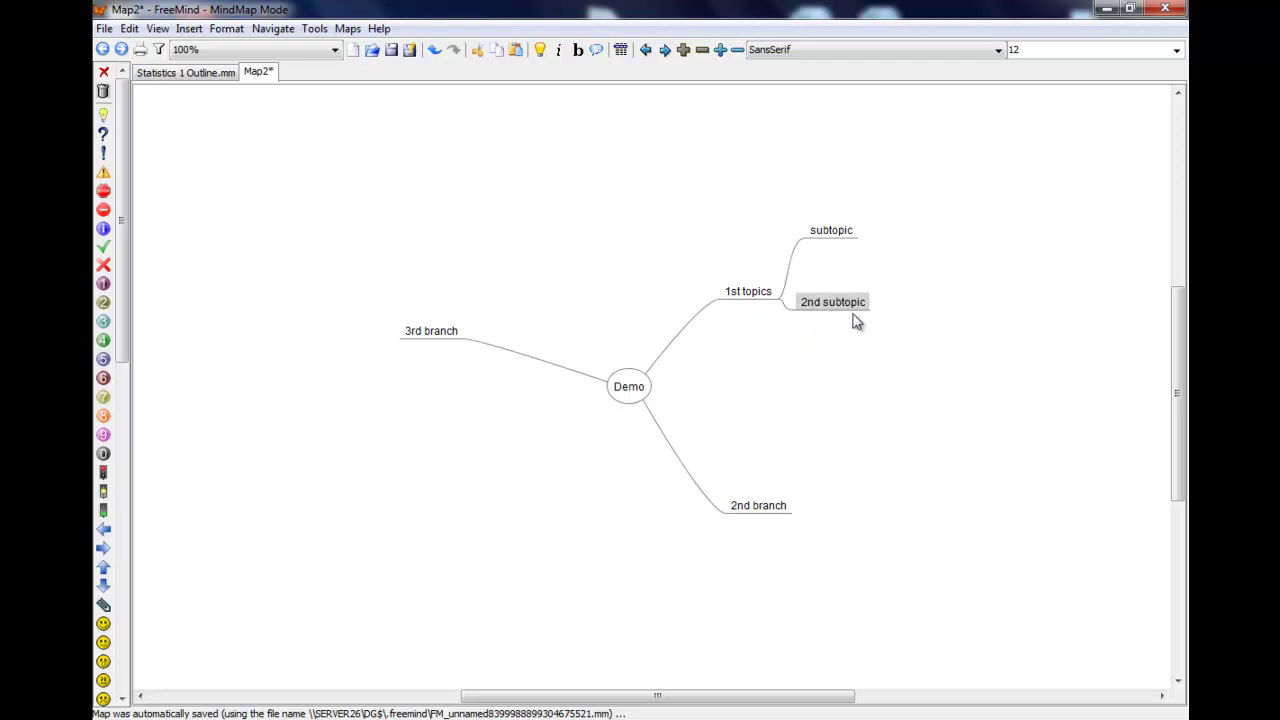
- Add a child node named "sub sub topic" to the 2nd subtopic node and place it to the lower right of its parent
key(Insert)
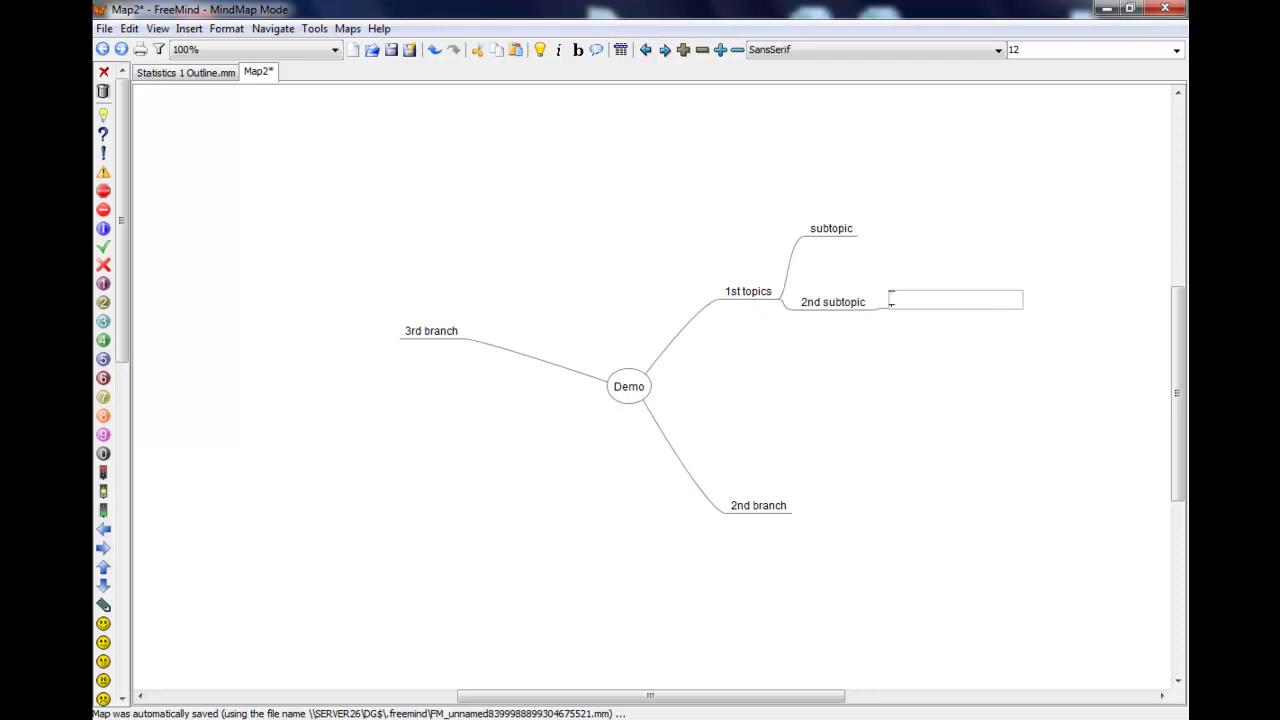
key(Return)
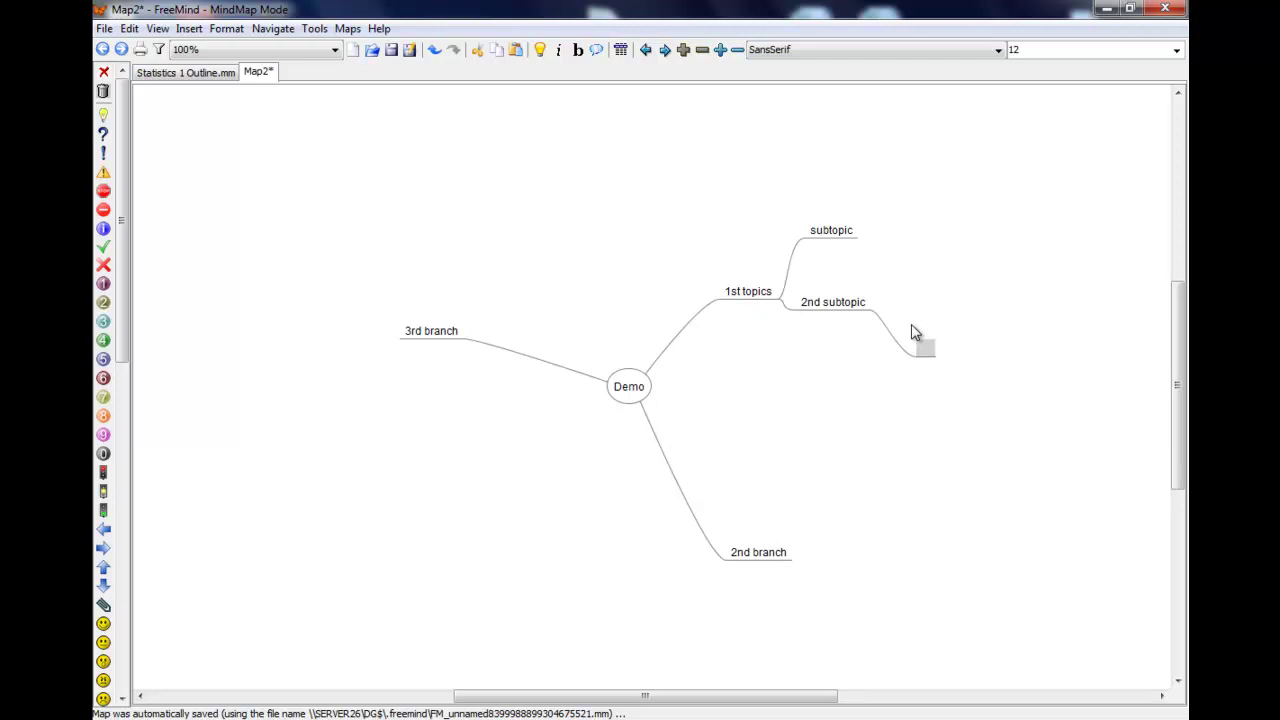
text(sub sub tipic)
key(BackSpace)
key(BackSpace)
key(BackSpace)
key(BackSpace)
text(opic)
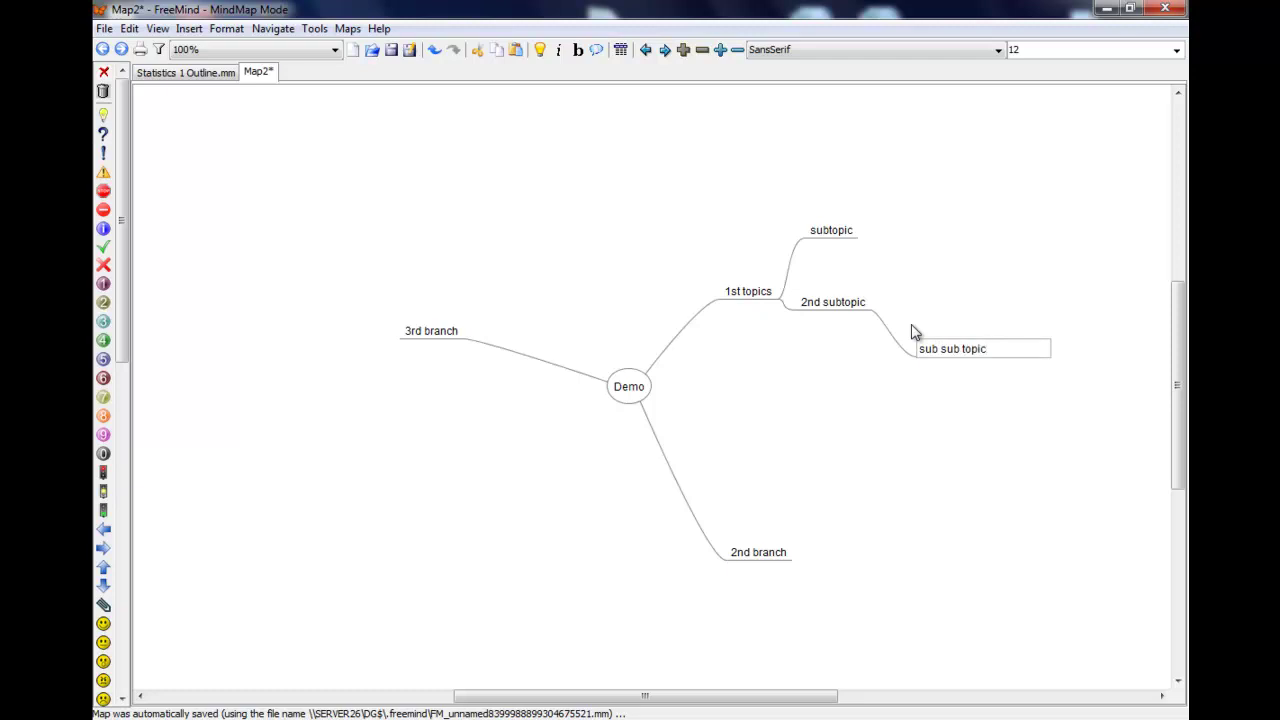
key(Return)
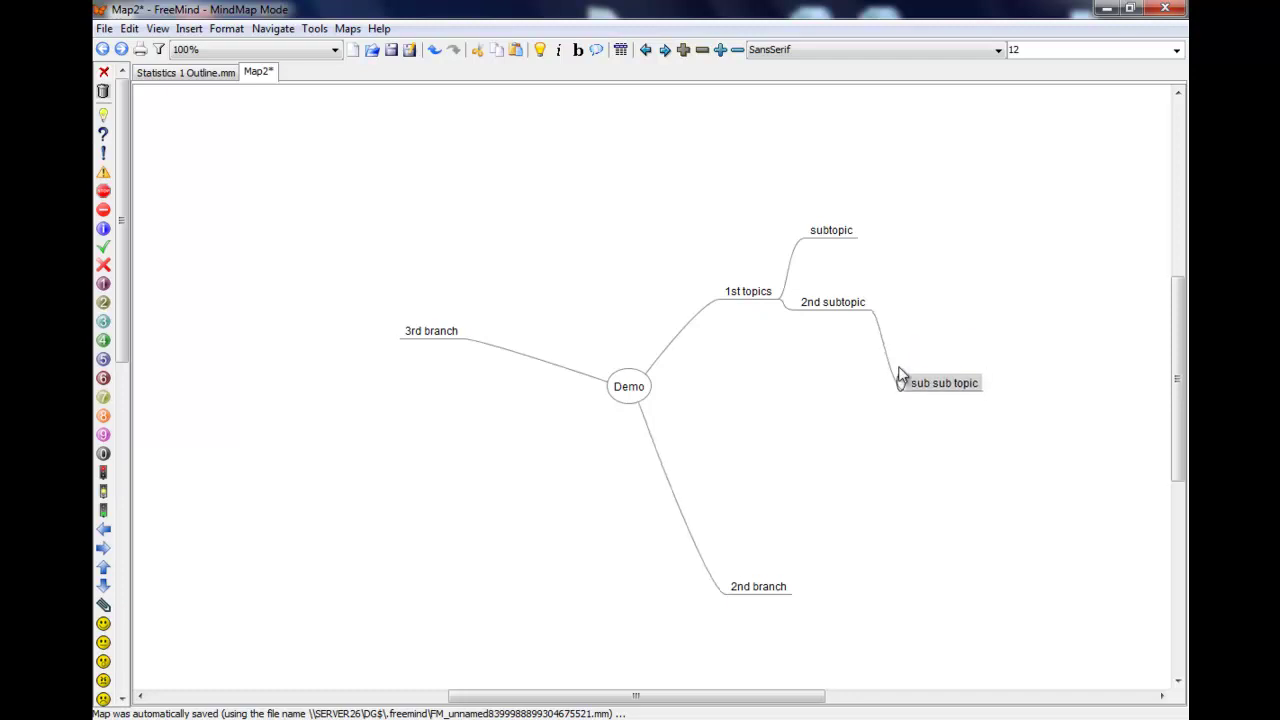
drag(874, 383, 928, 366)
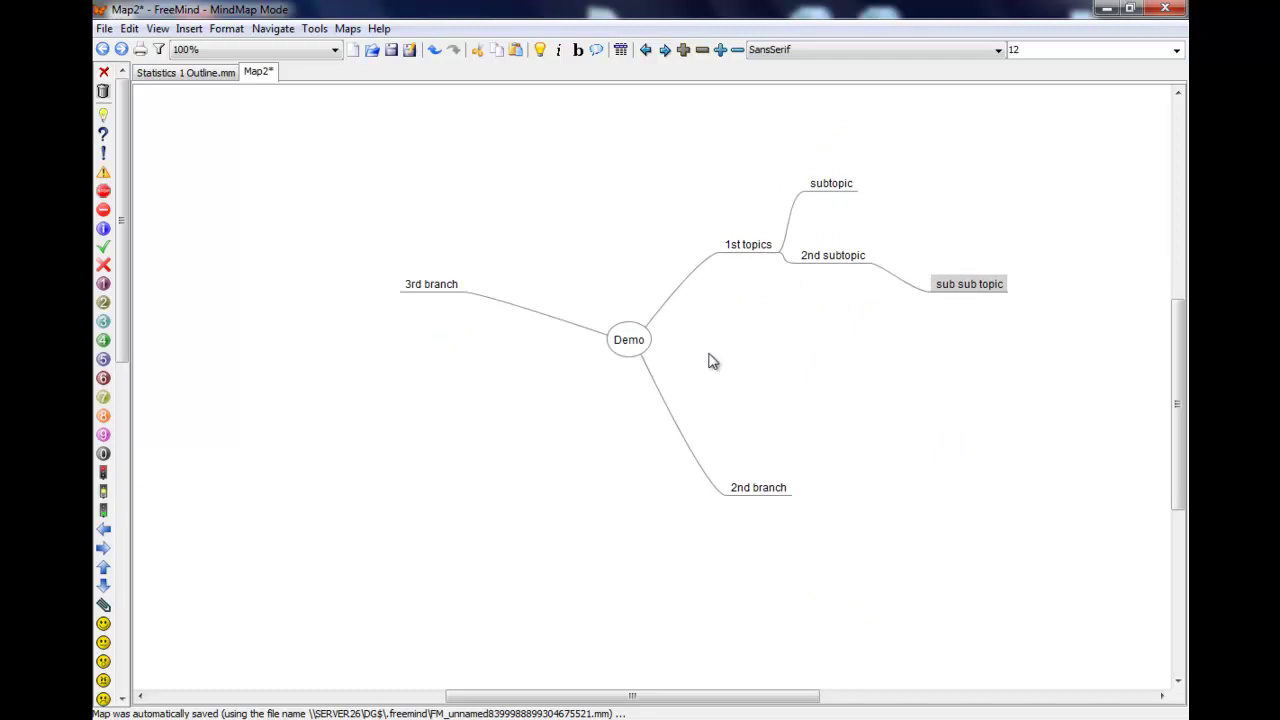
- Set the node color of the 1st topics node to red
click(635, 355)
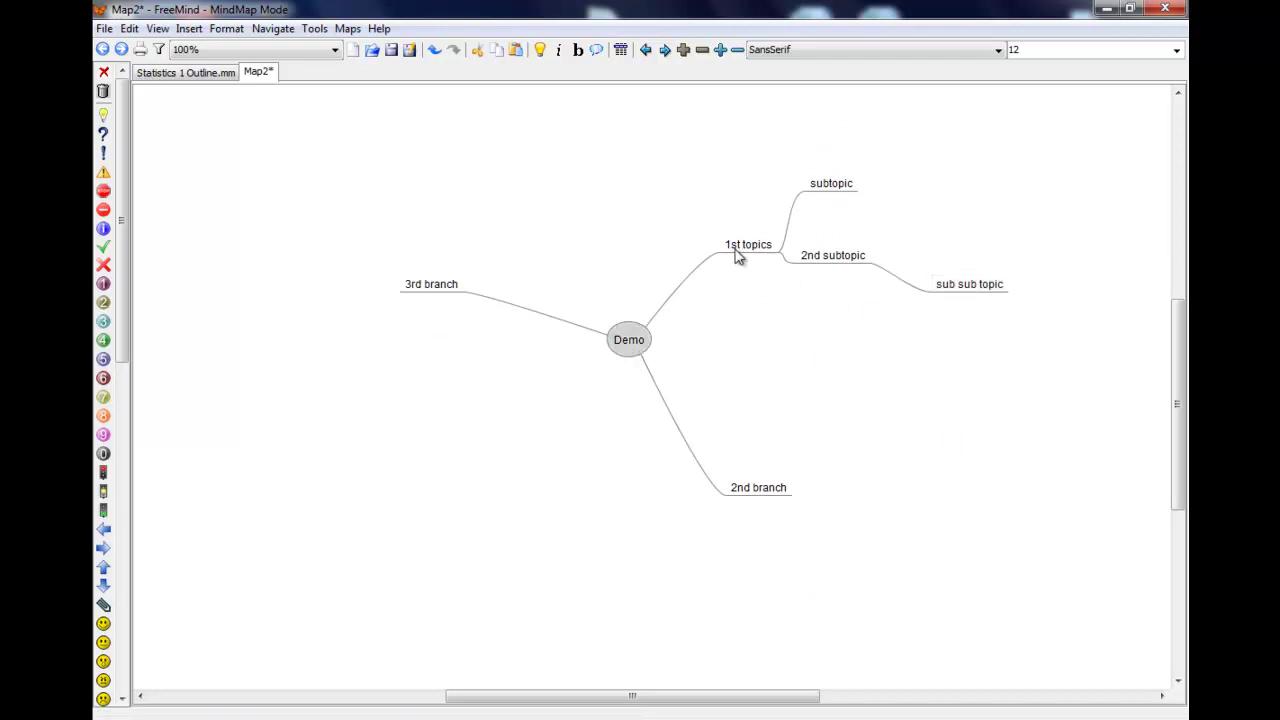
right_click(737, 256)
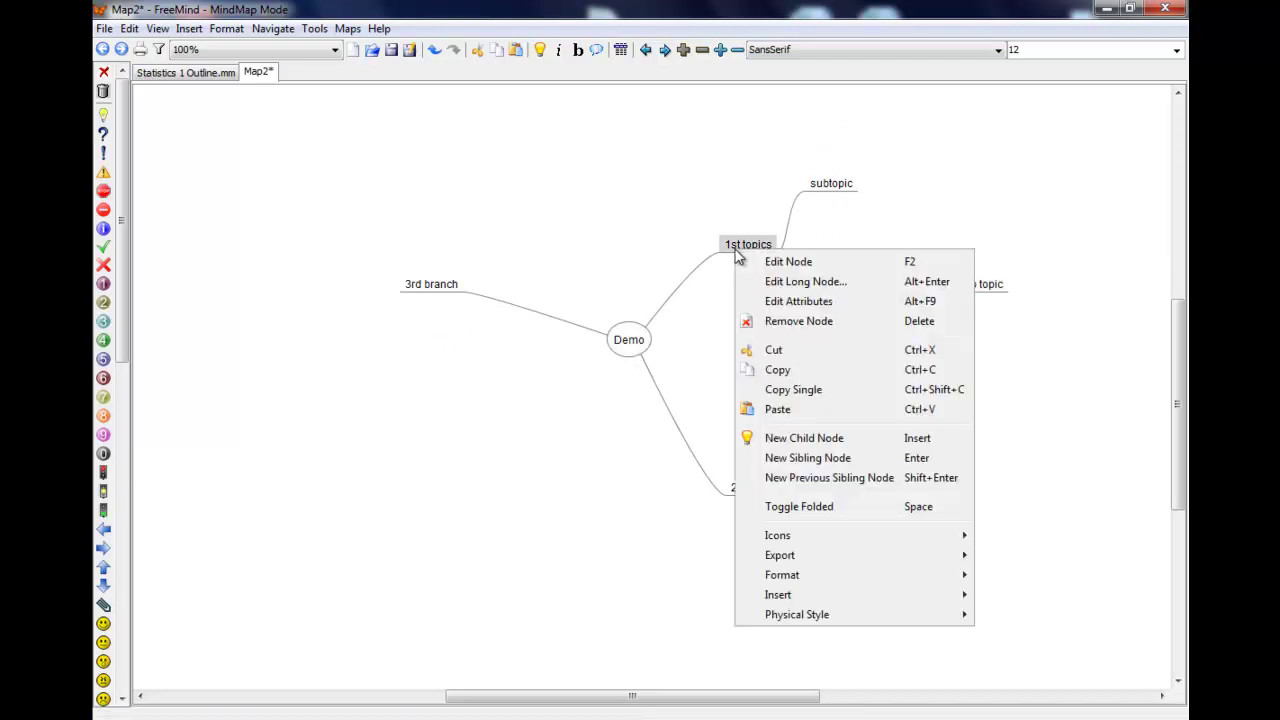
mouse_move(903, 594)
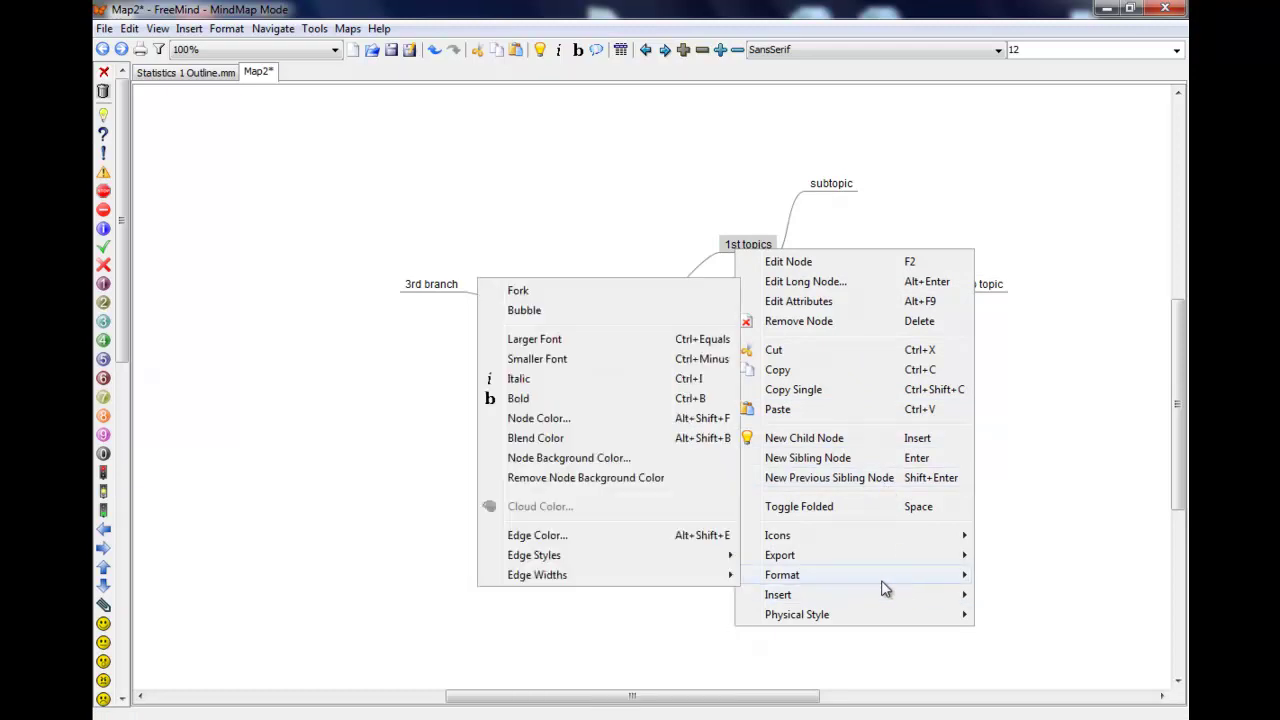
click(628, 428)
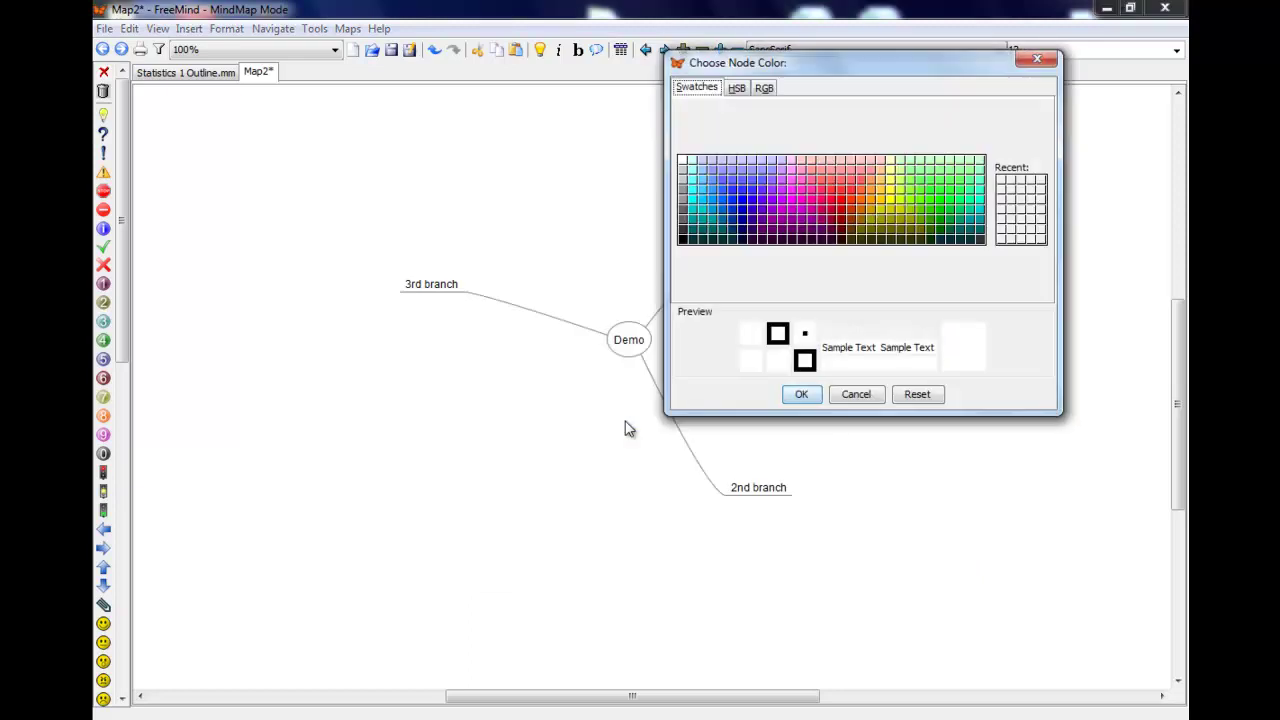
click(842, 200)
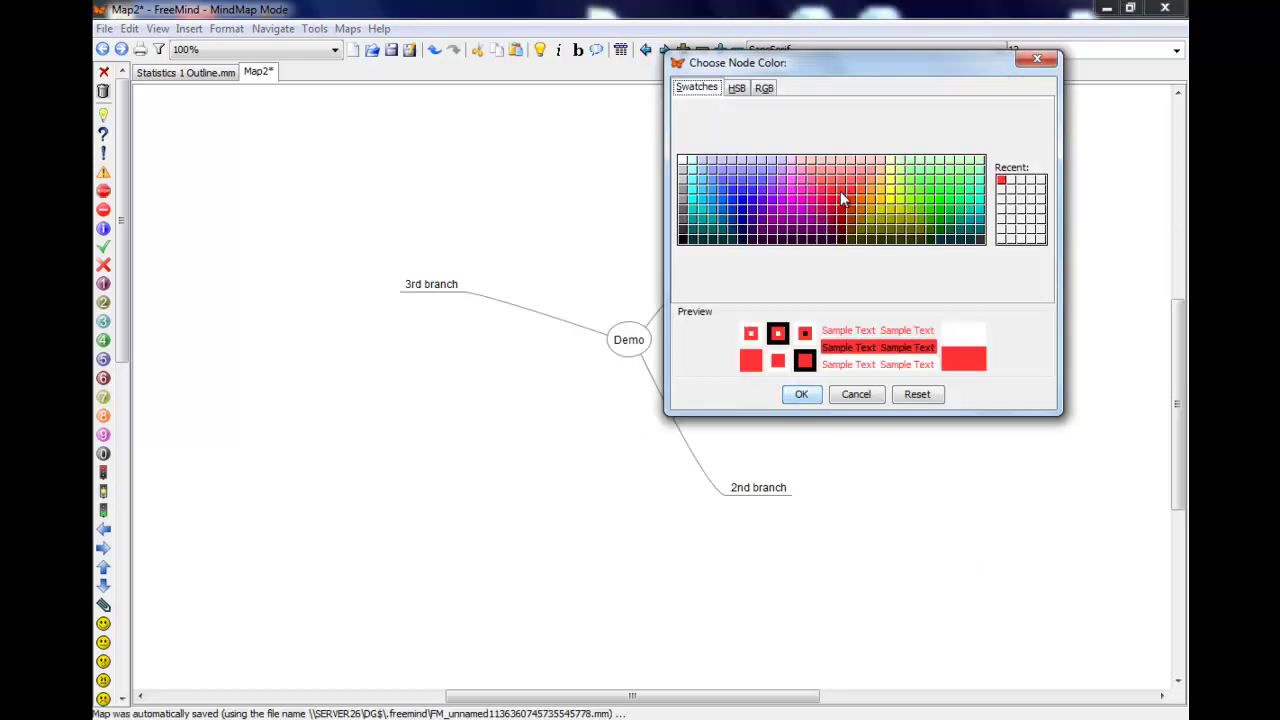
click(809, 397)
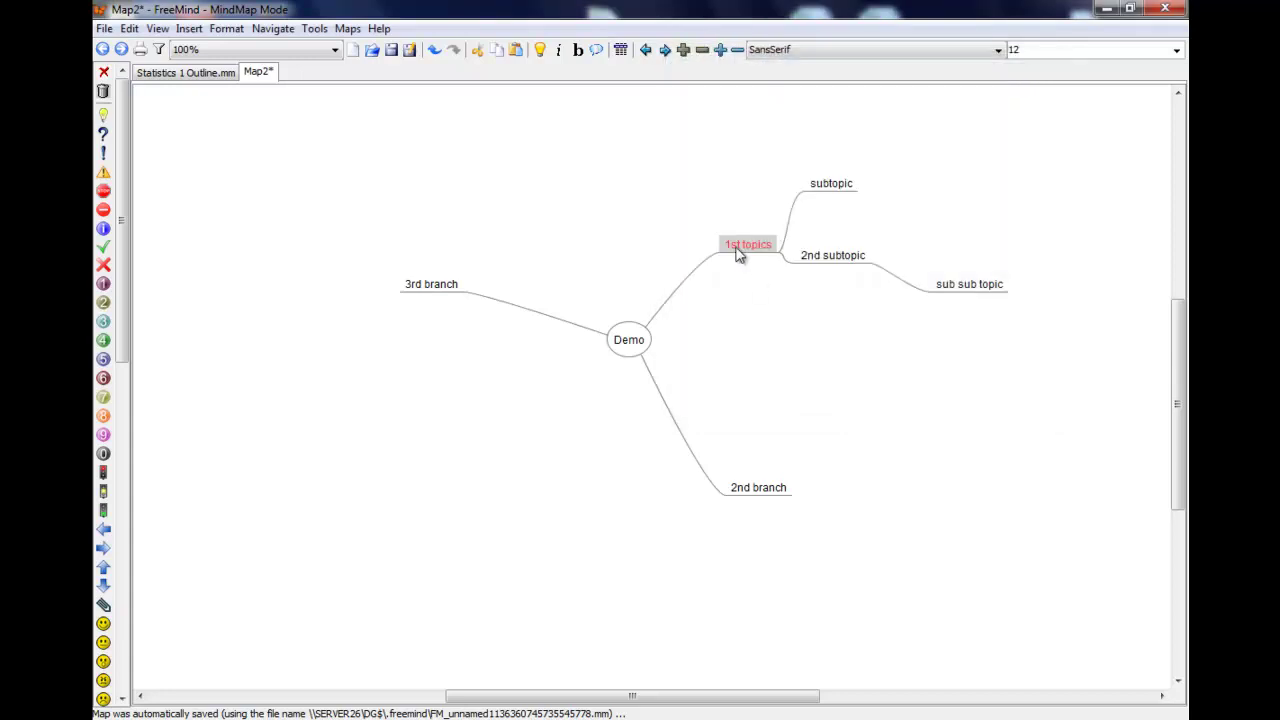
- Set the background color of the 1st topics node to black and deselect the node
mouse_move(832, 578)
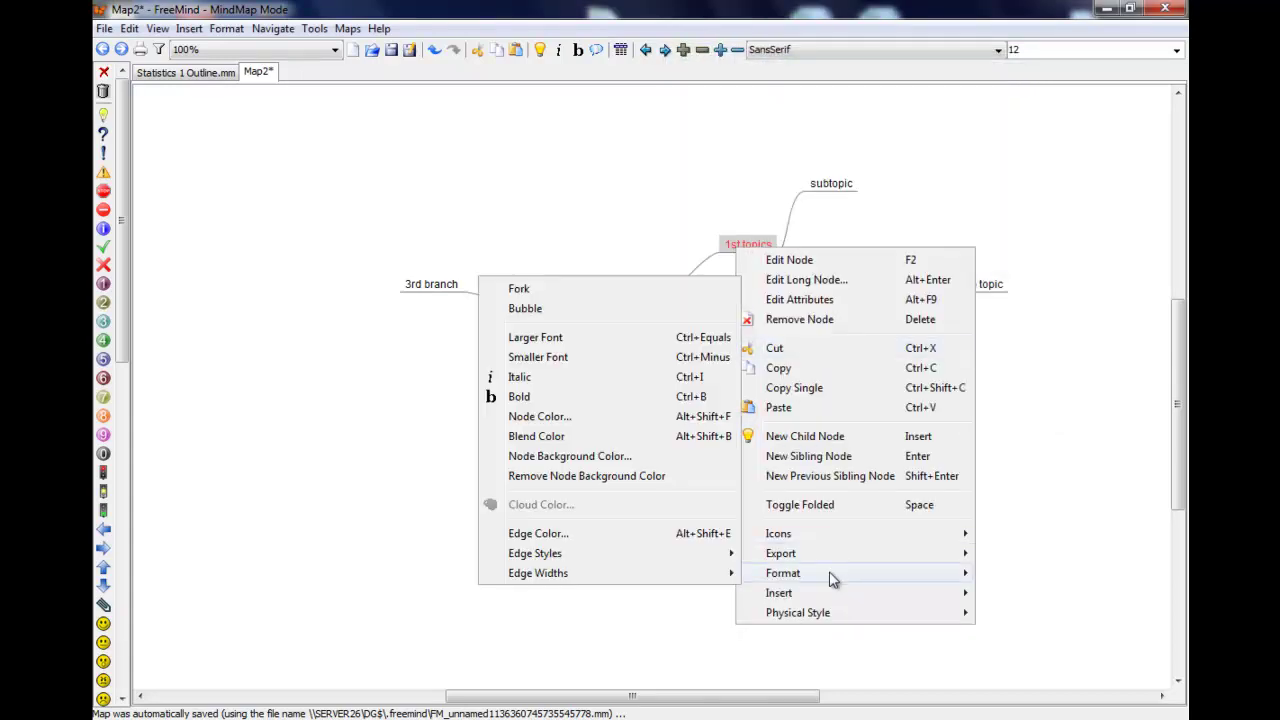
click(647, 462)
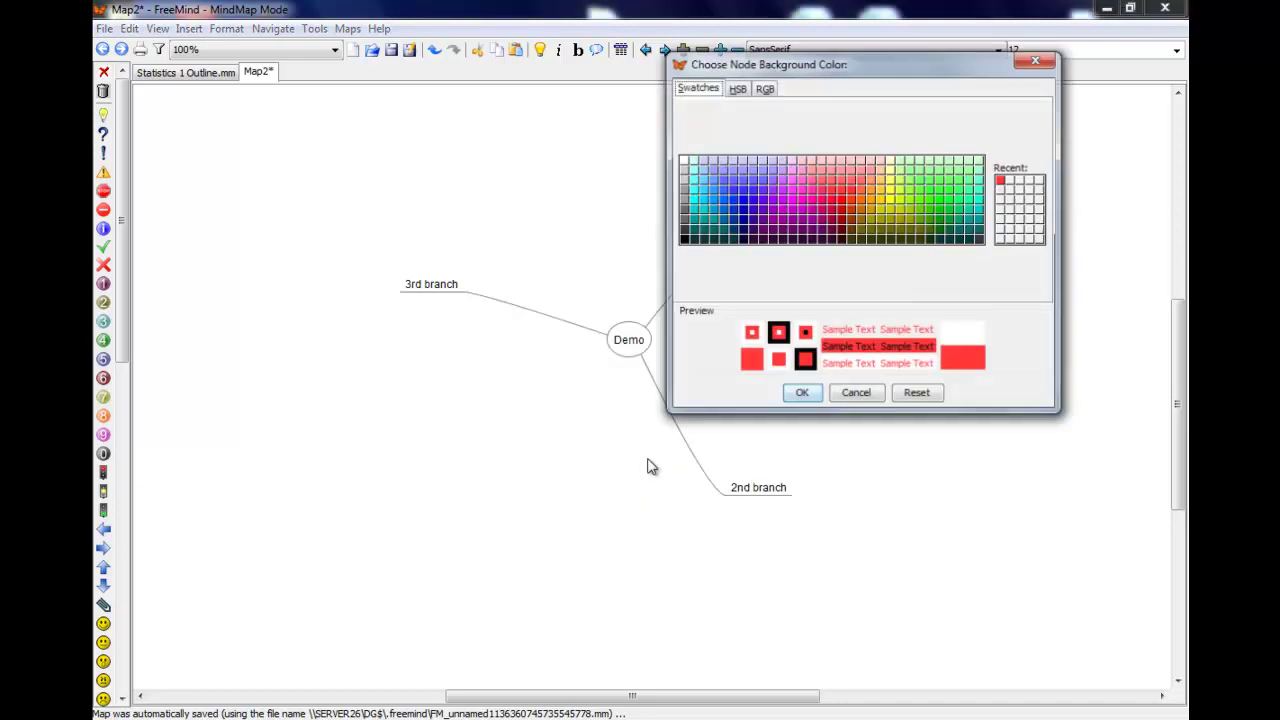
click(684, 242)
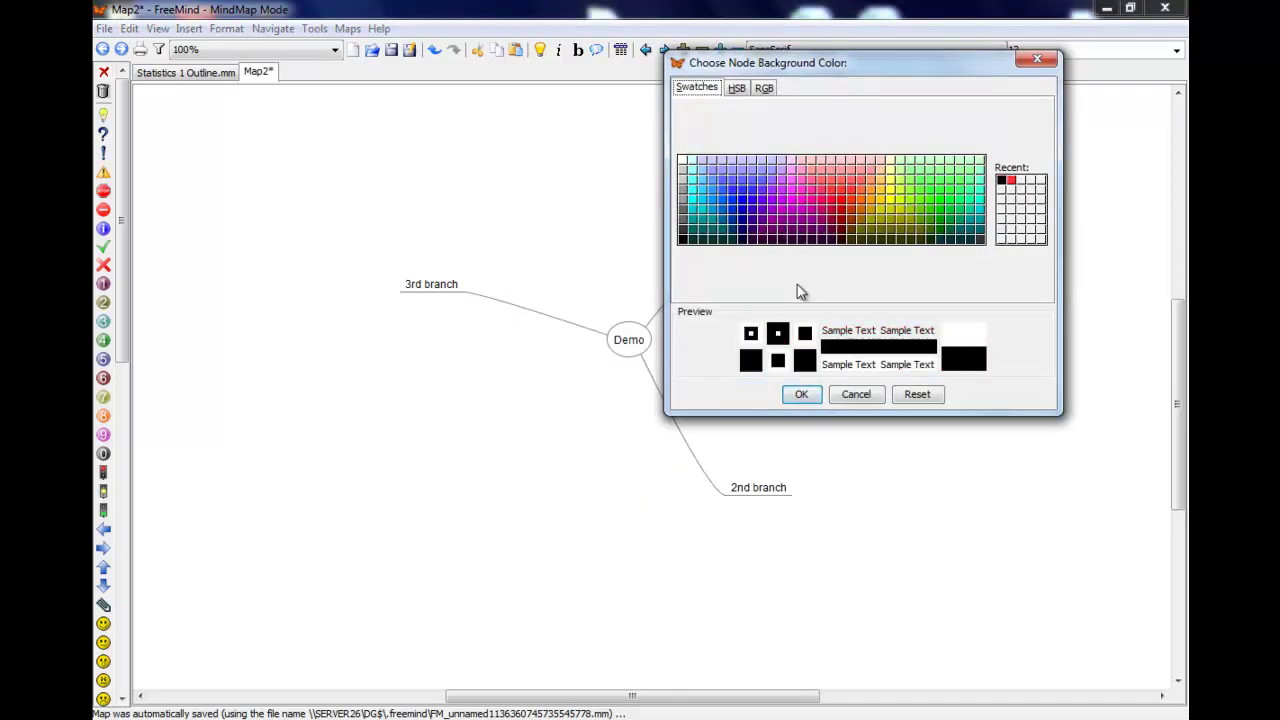
click(802, 394)
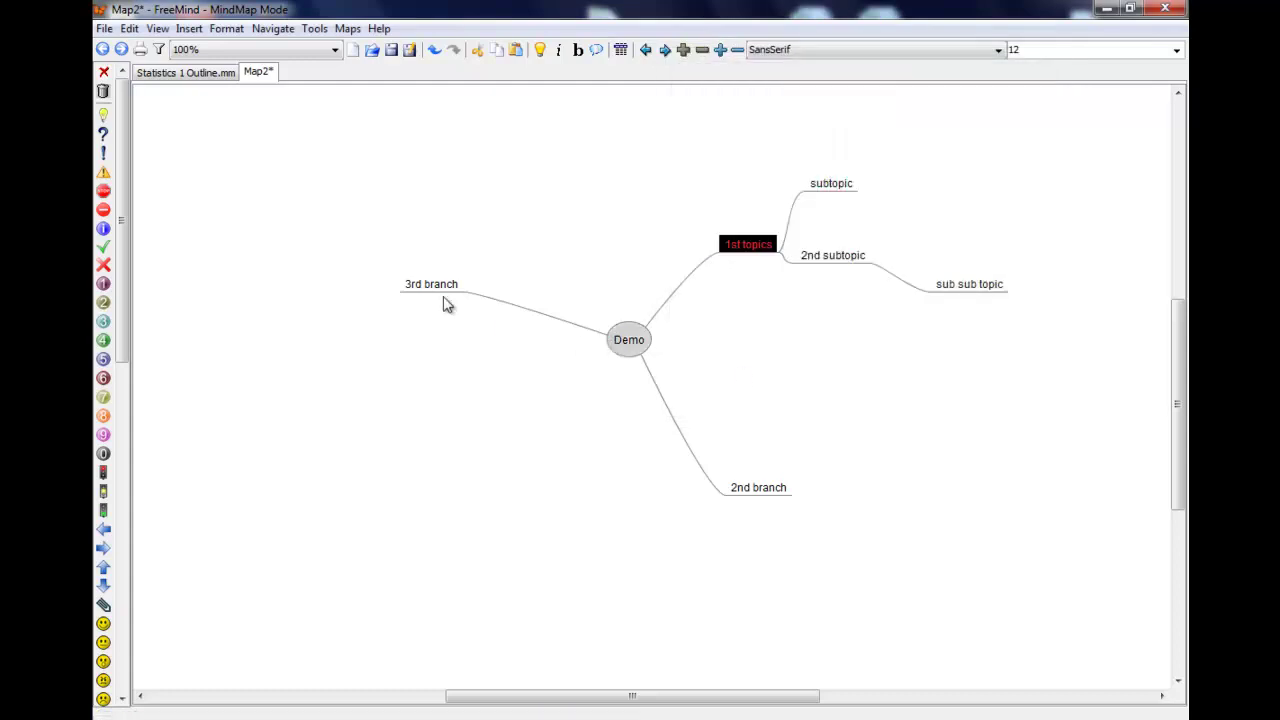
double_click(431, 289)
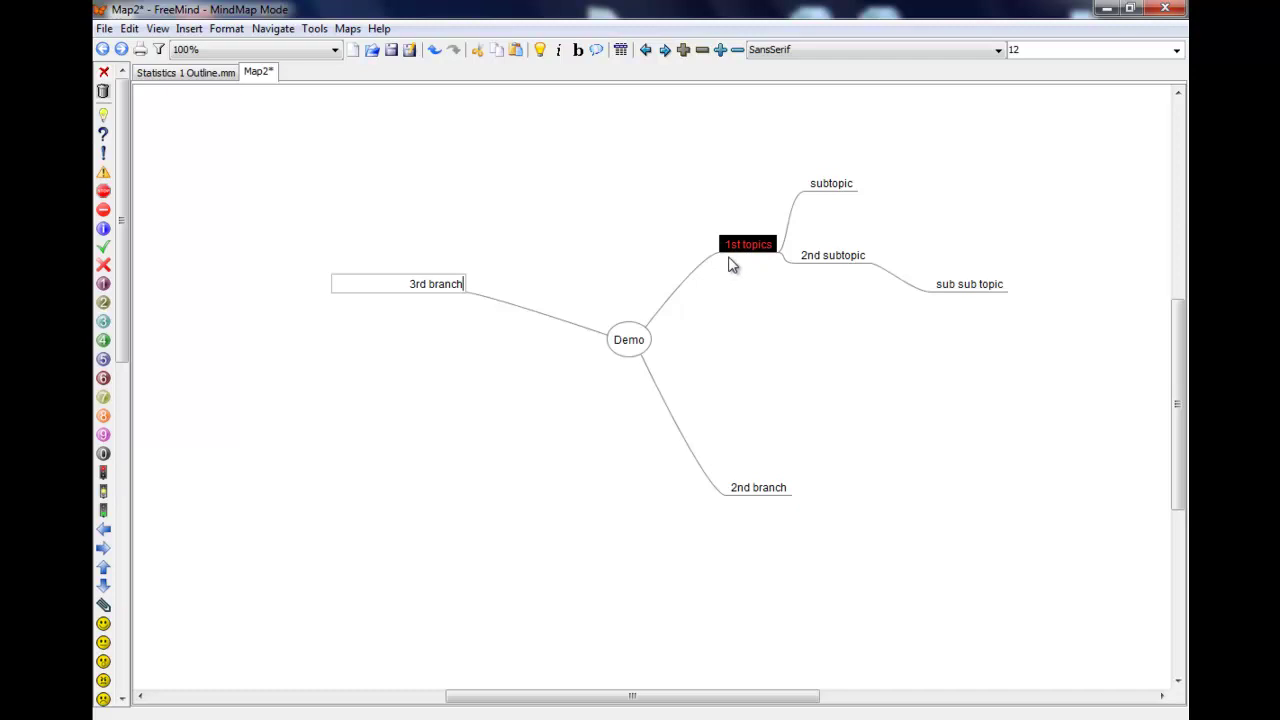
- Set the edge width of the 1st topics branch to 4
right_click(731, 254)
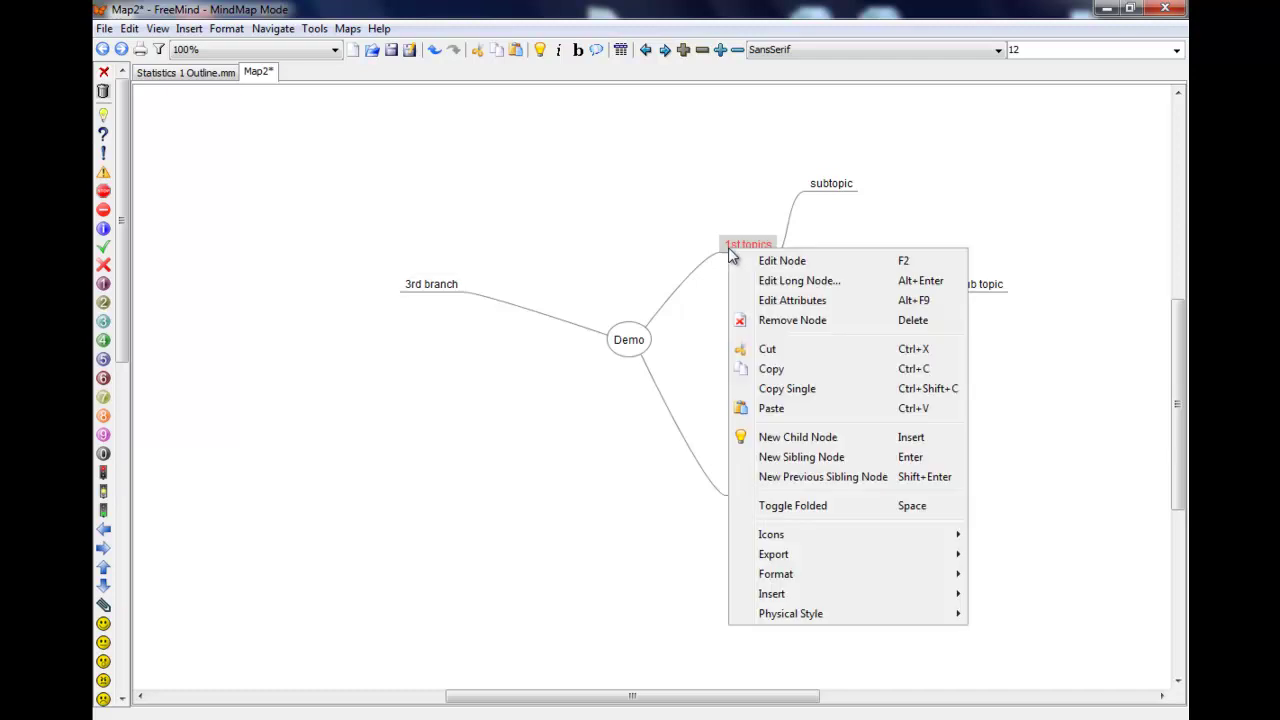
mouse_move(792, 574)
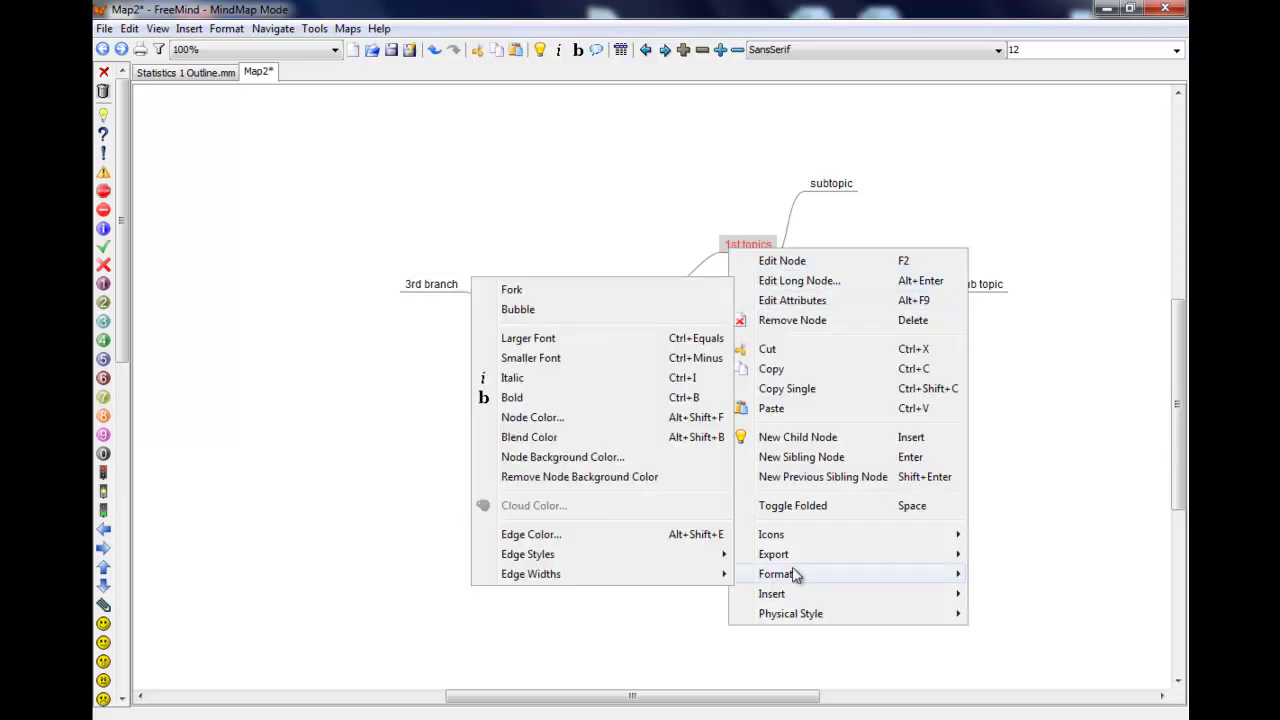
mouse_move(707, 580)
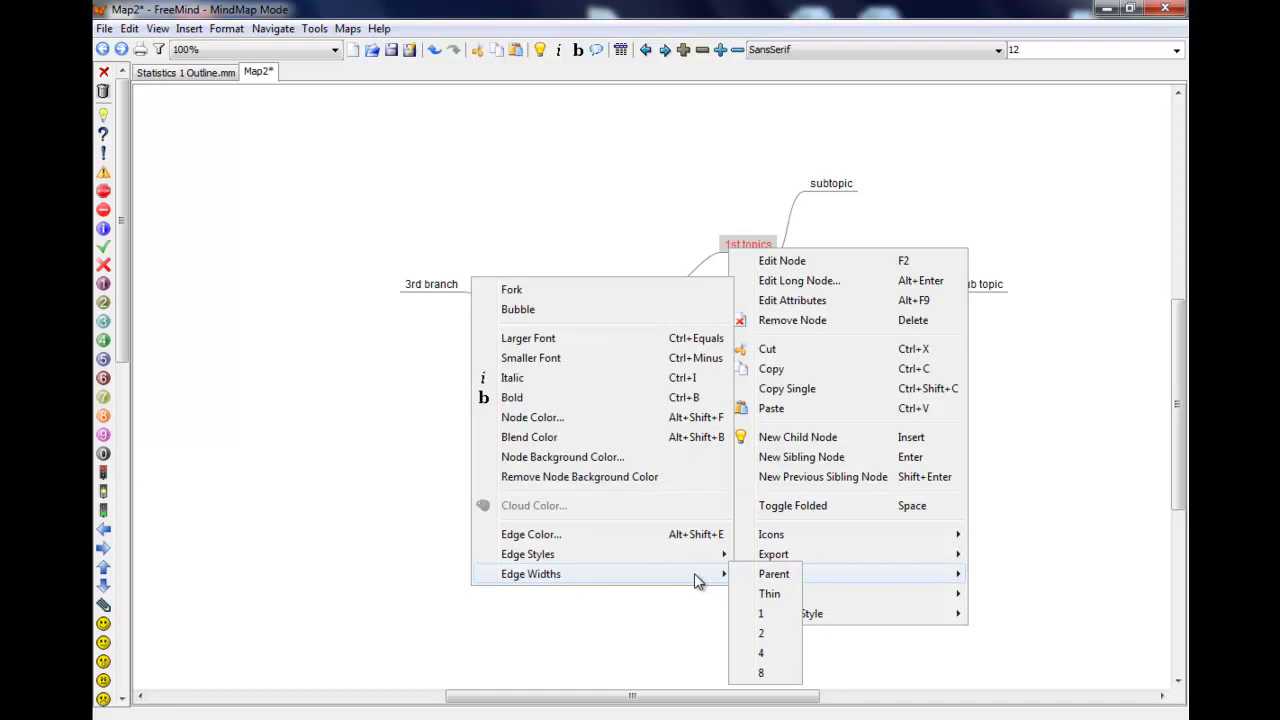
click(767, 654)
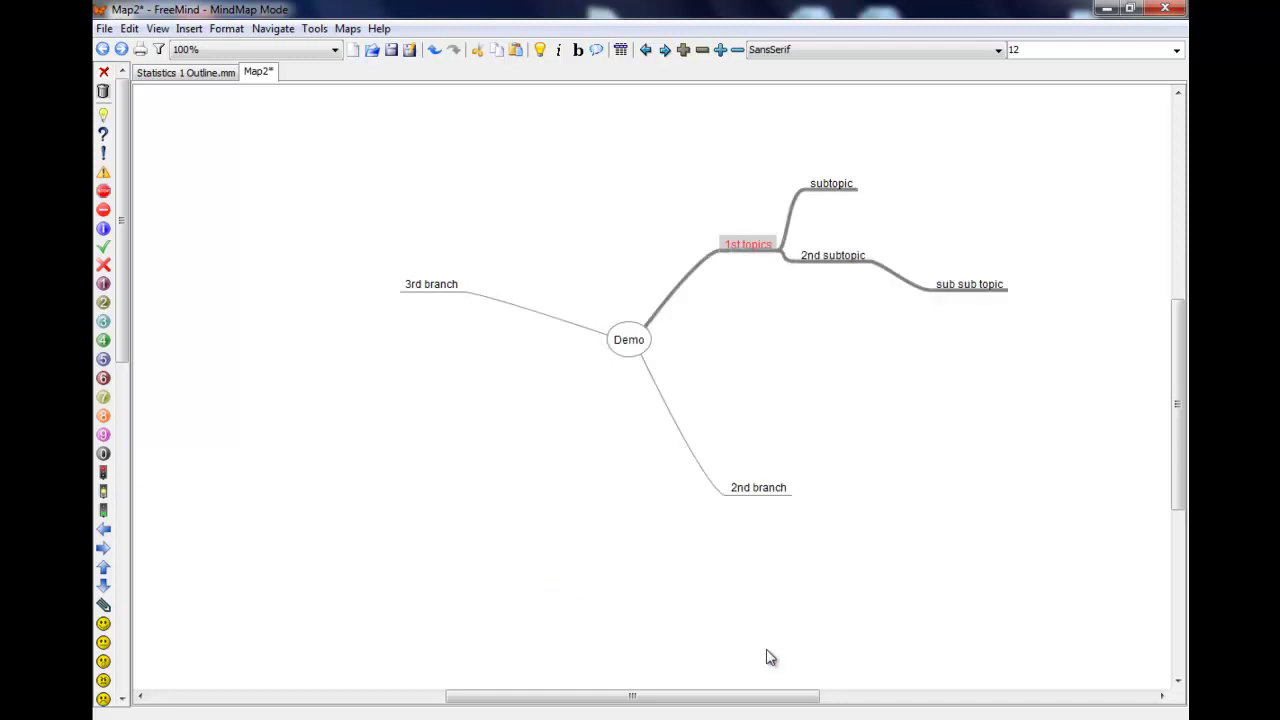
- Dismiss the Windows color scheme message and set the edge color of the 1st topics branch to bright green
right_click(736, 257)
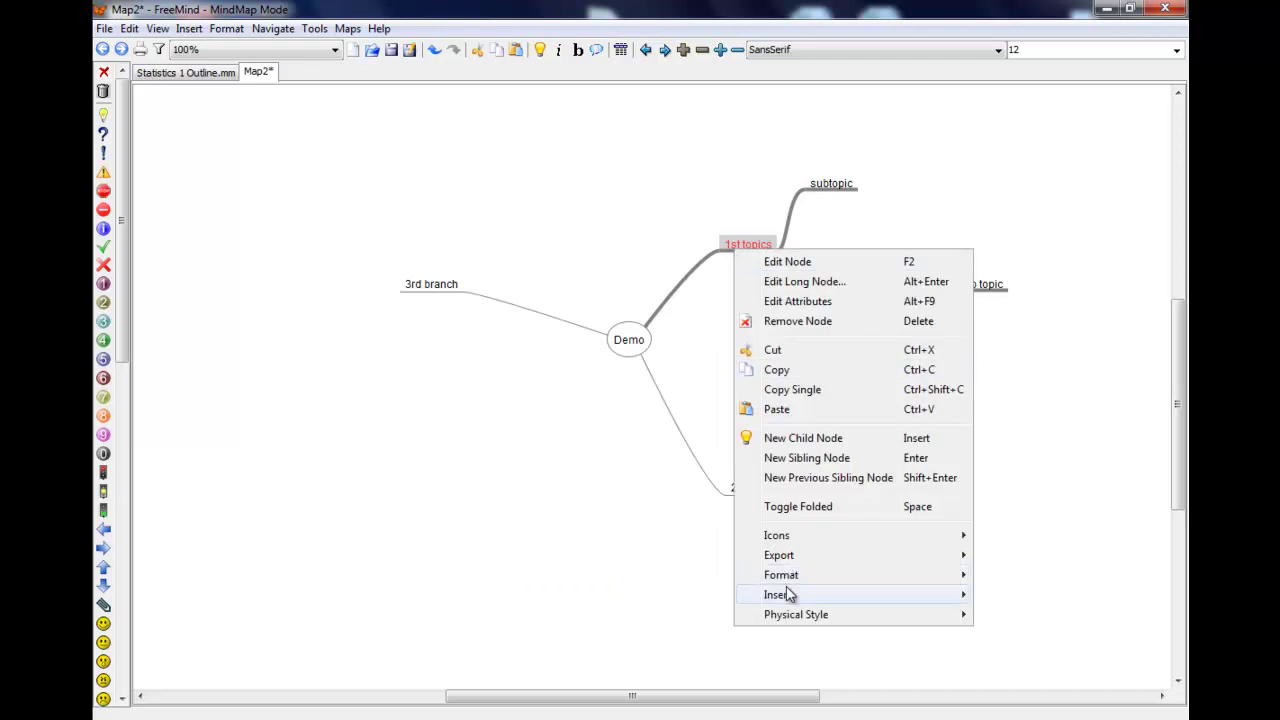
mouse_move(800, 582)
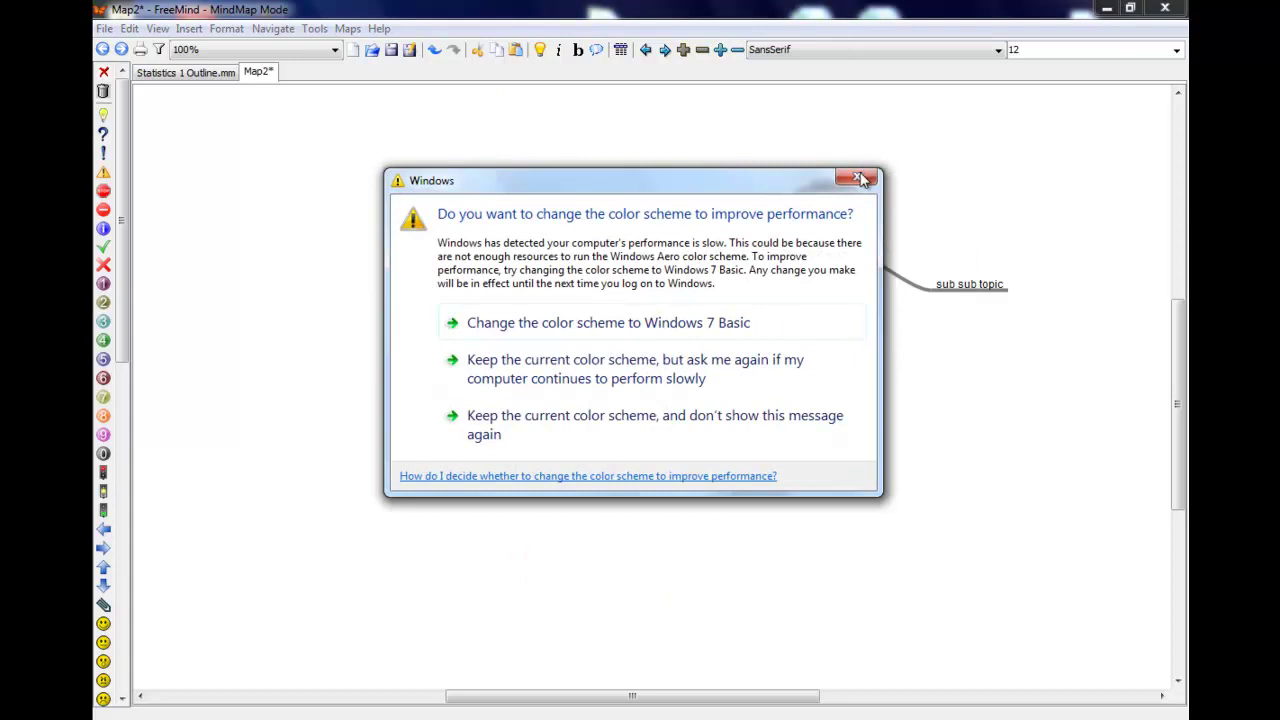
click(862, 178)
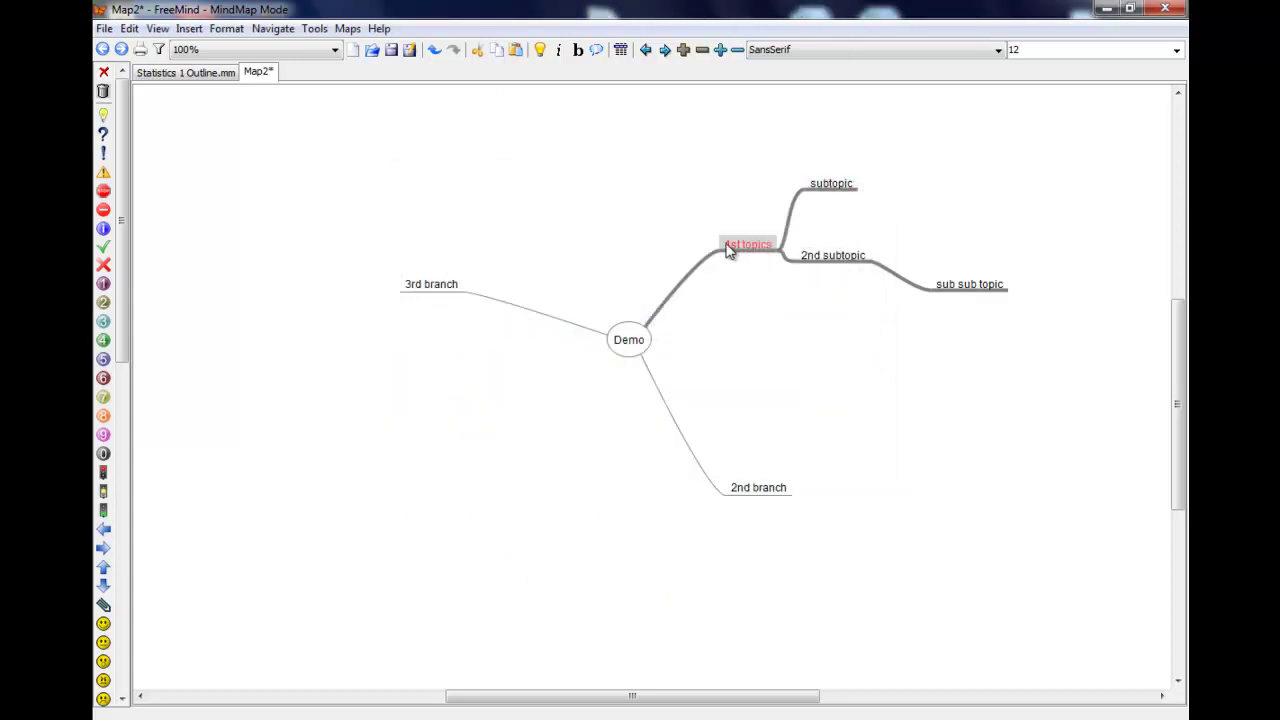
right_click(729, 251)
mouse_move(945, 570)
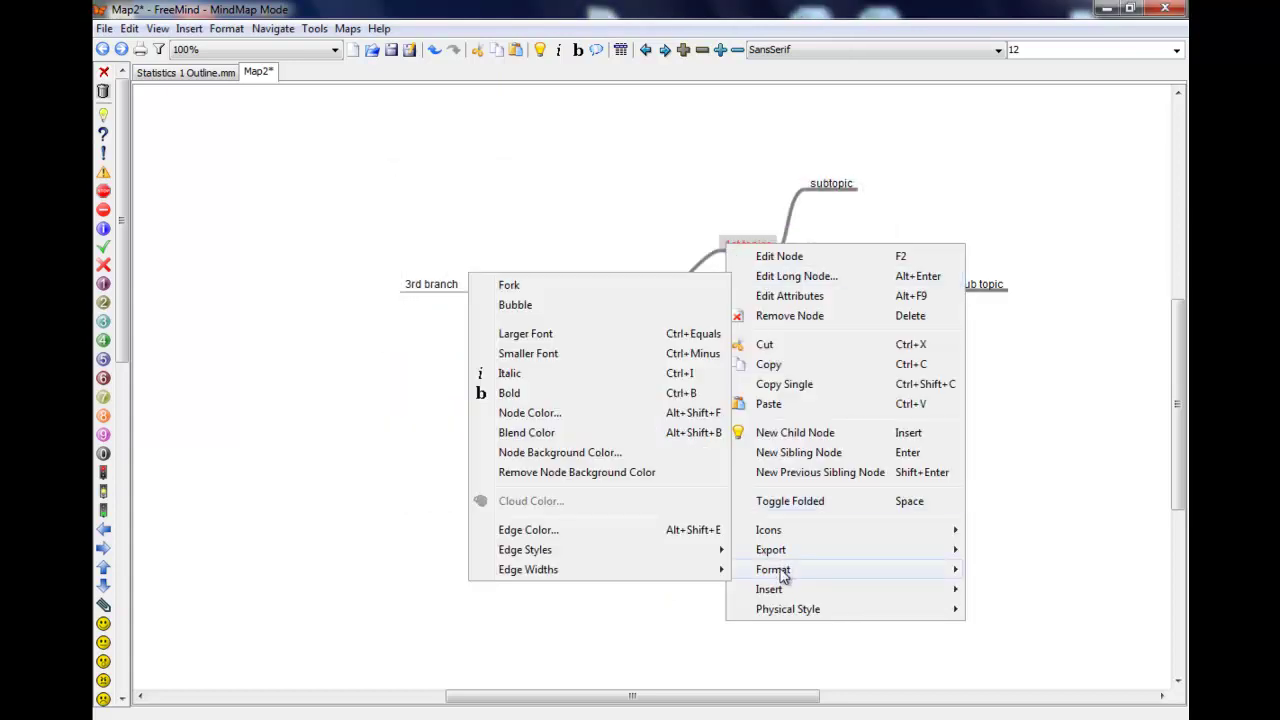
click(636, 533)
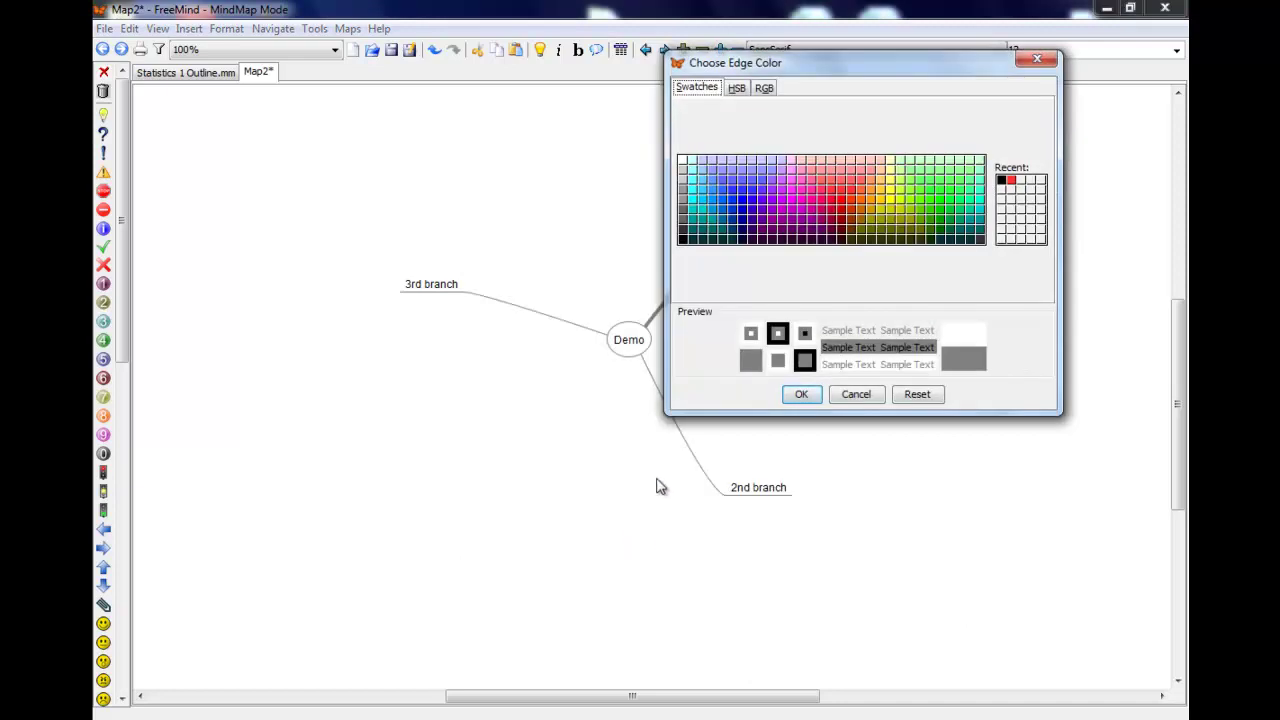
click(936, 200)
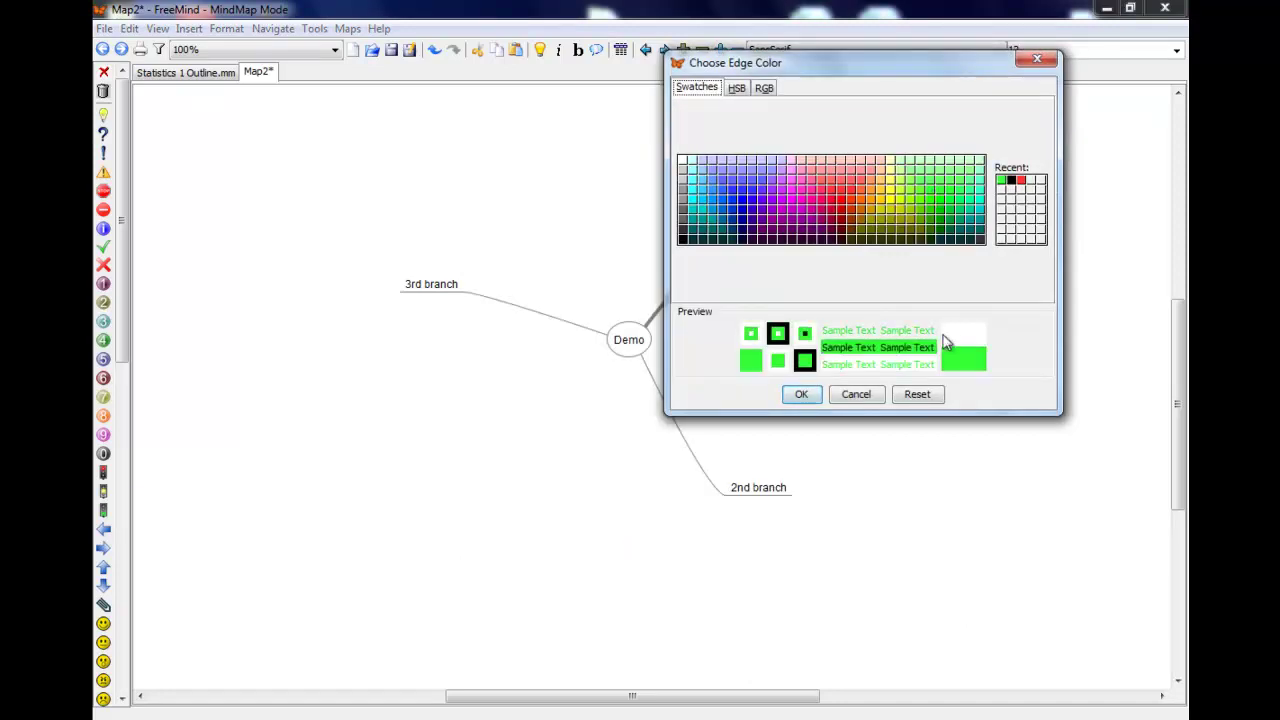
click(801, 394)
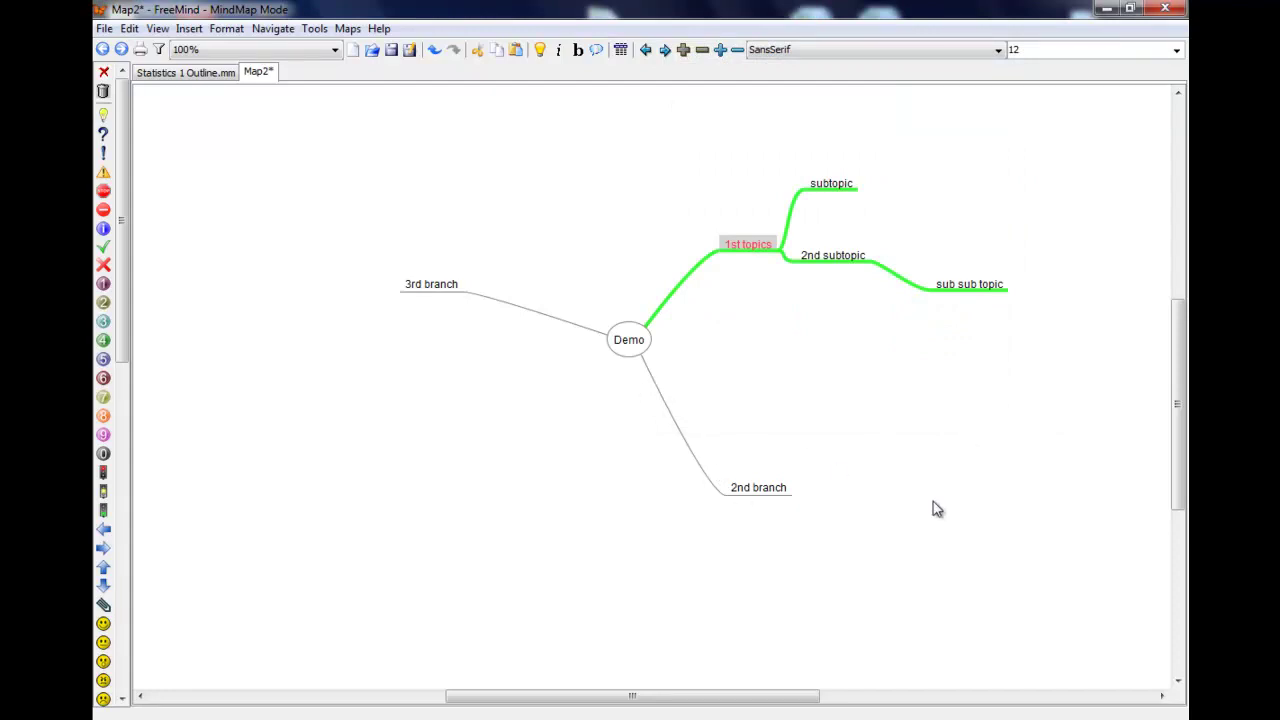
- Add a blank child node to the 2nd branch node and place it to the upper right of its parent
double_click(757, 490)
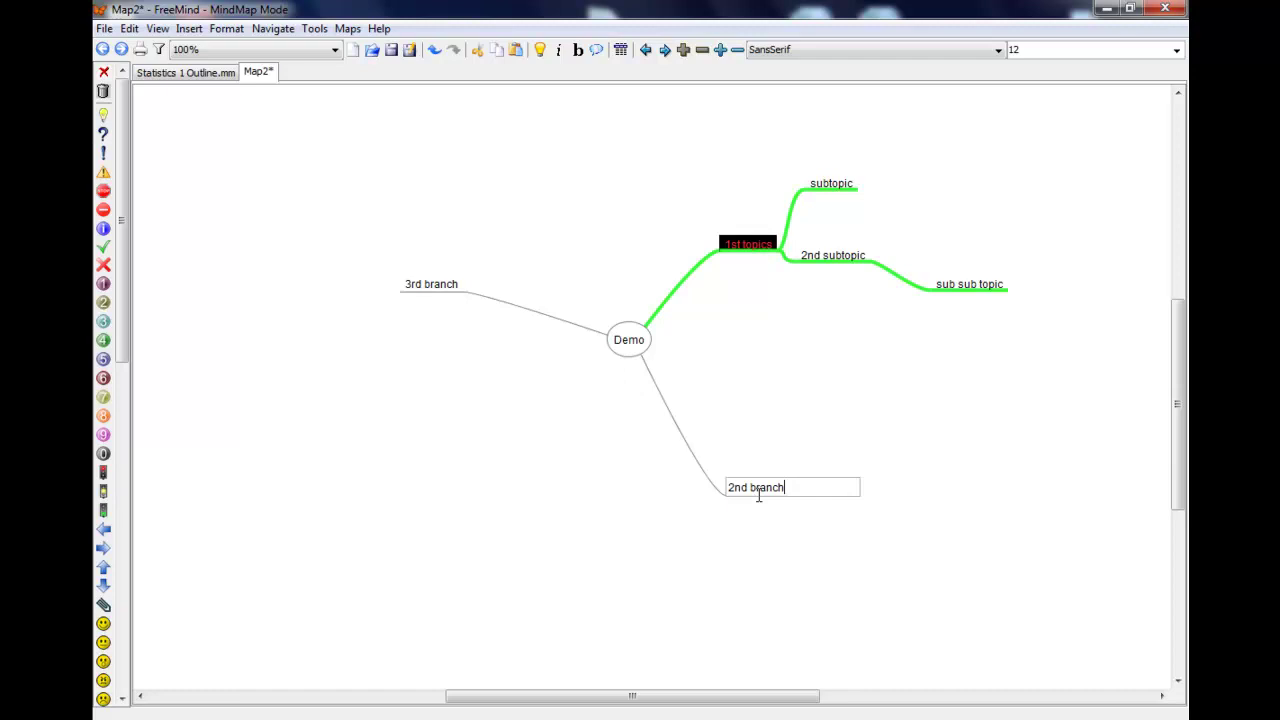
key(Insert)
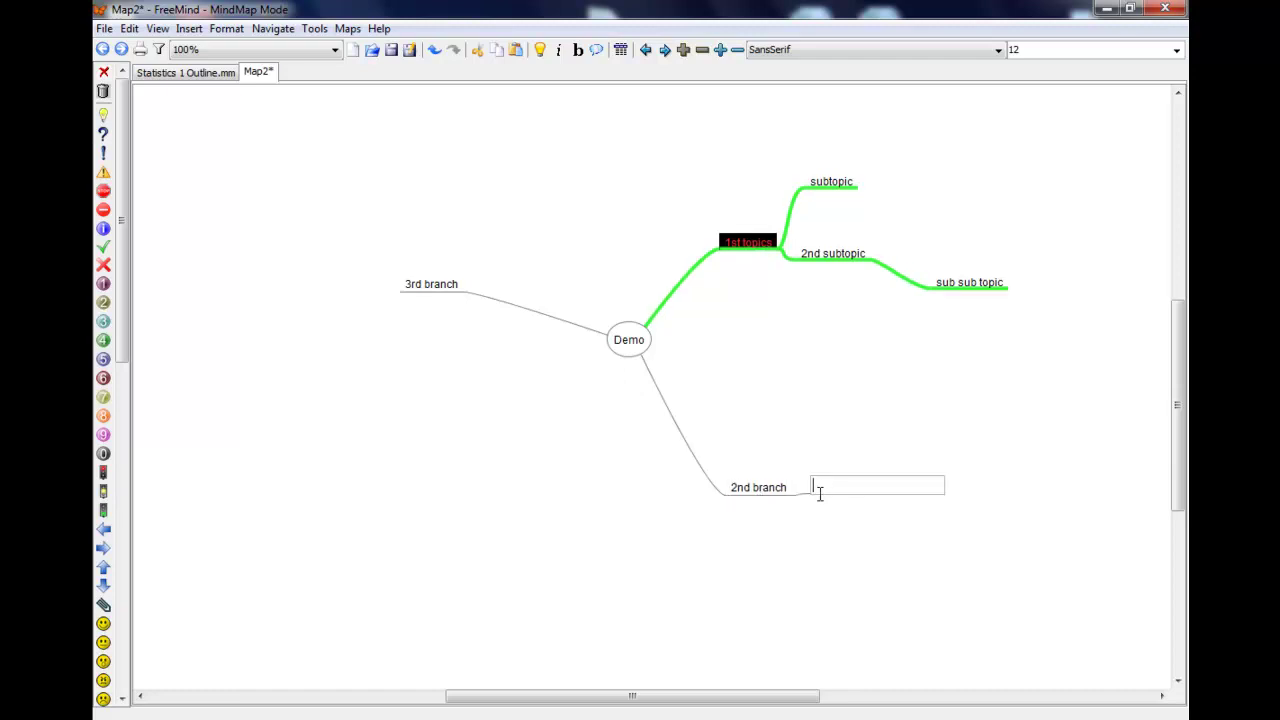
key(Return)
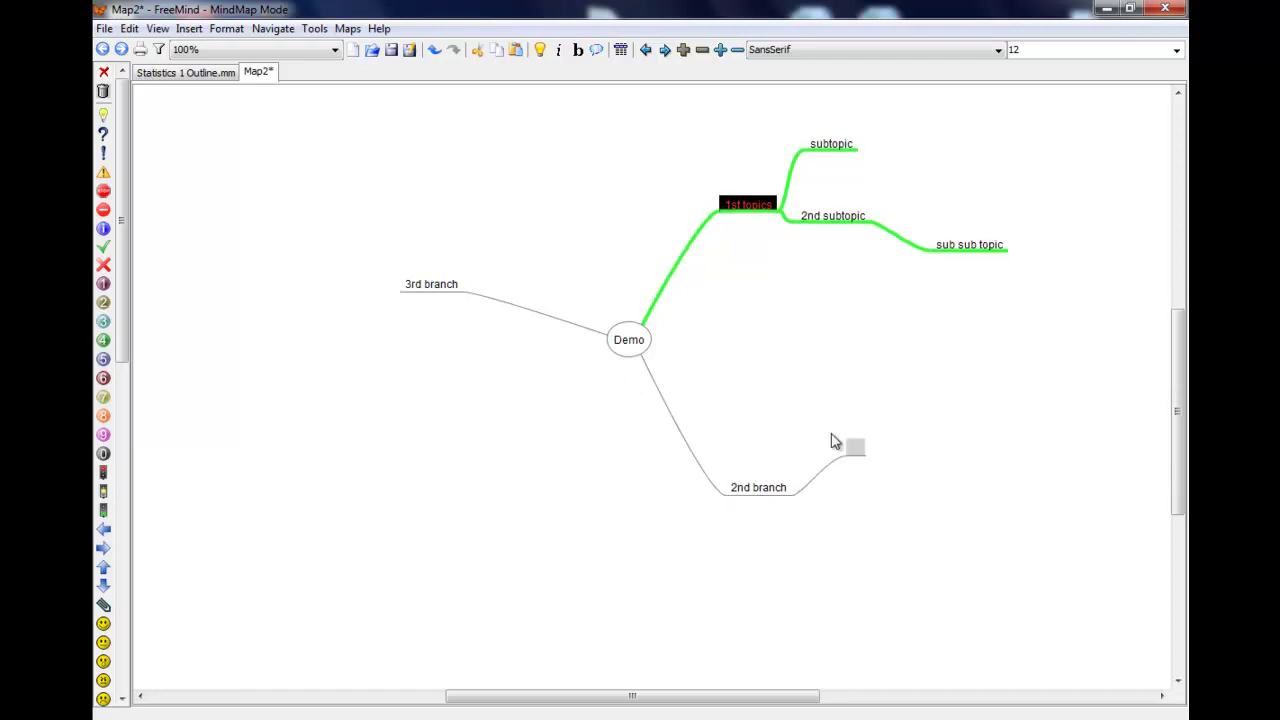
- Try to insert an image into the blank child node of 2nd branch using the file chooser
click(189, 29)
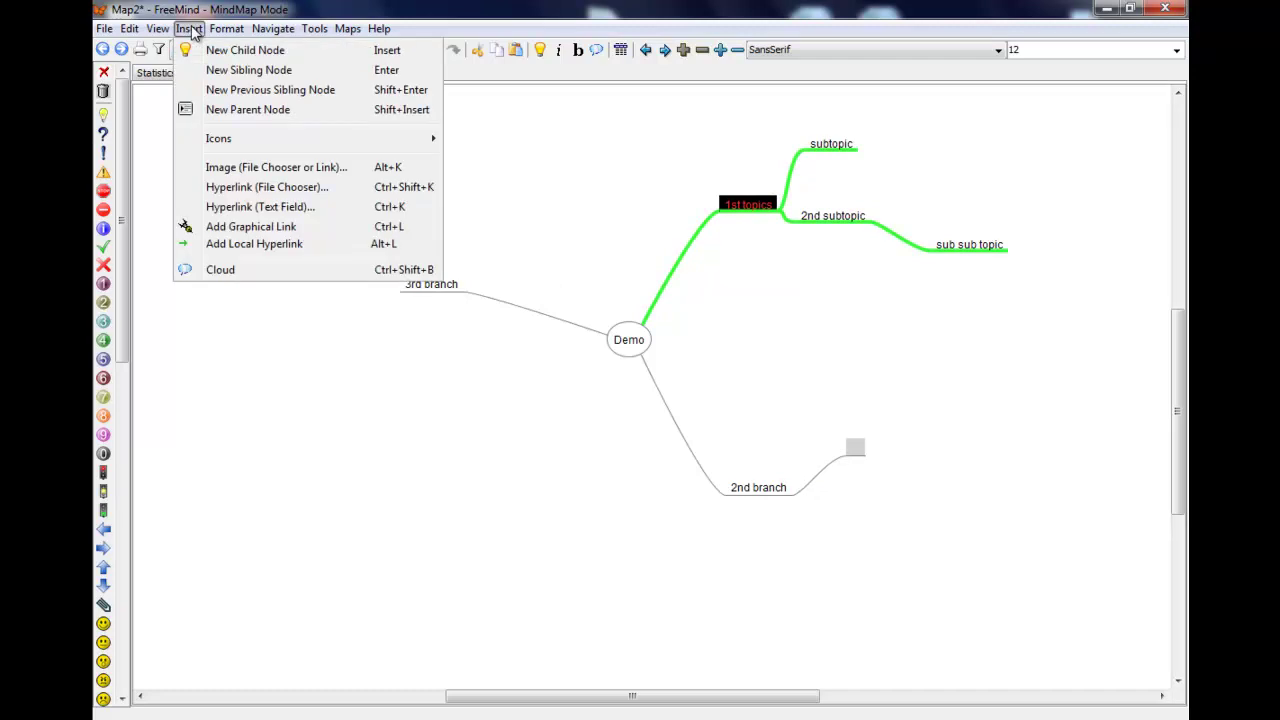
click(288, 168)
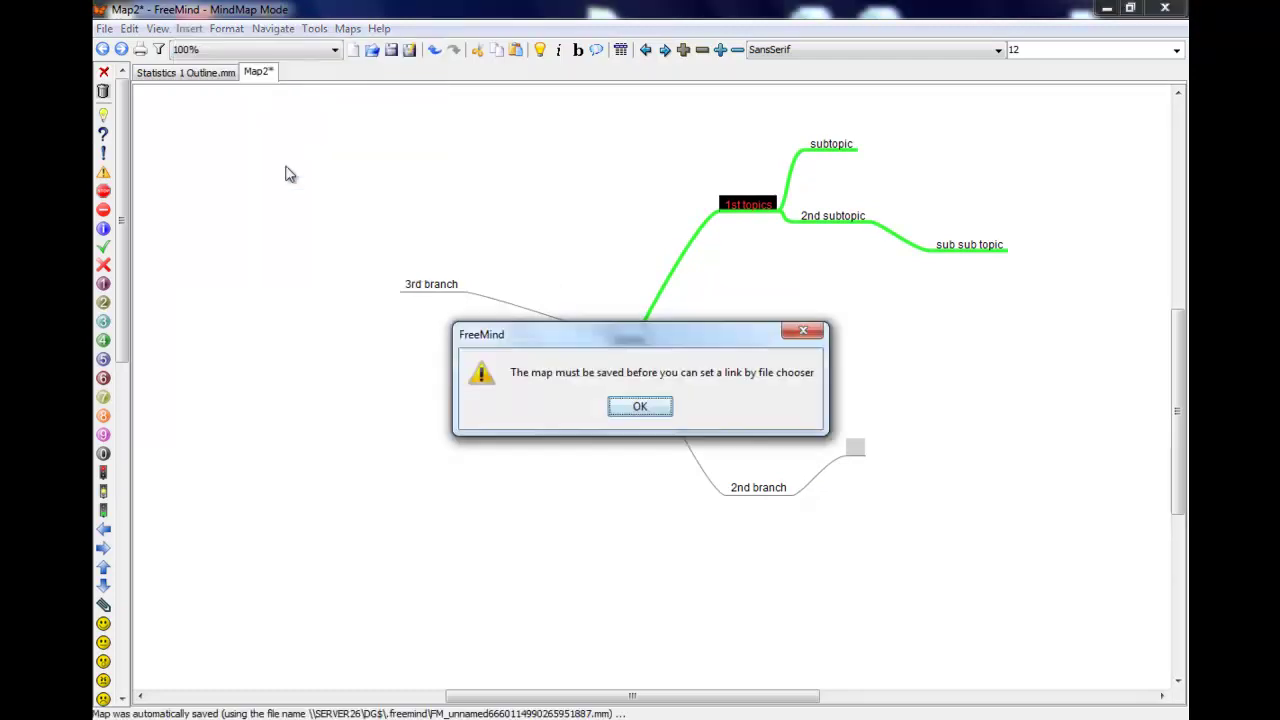
click(639, 407)
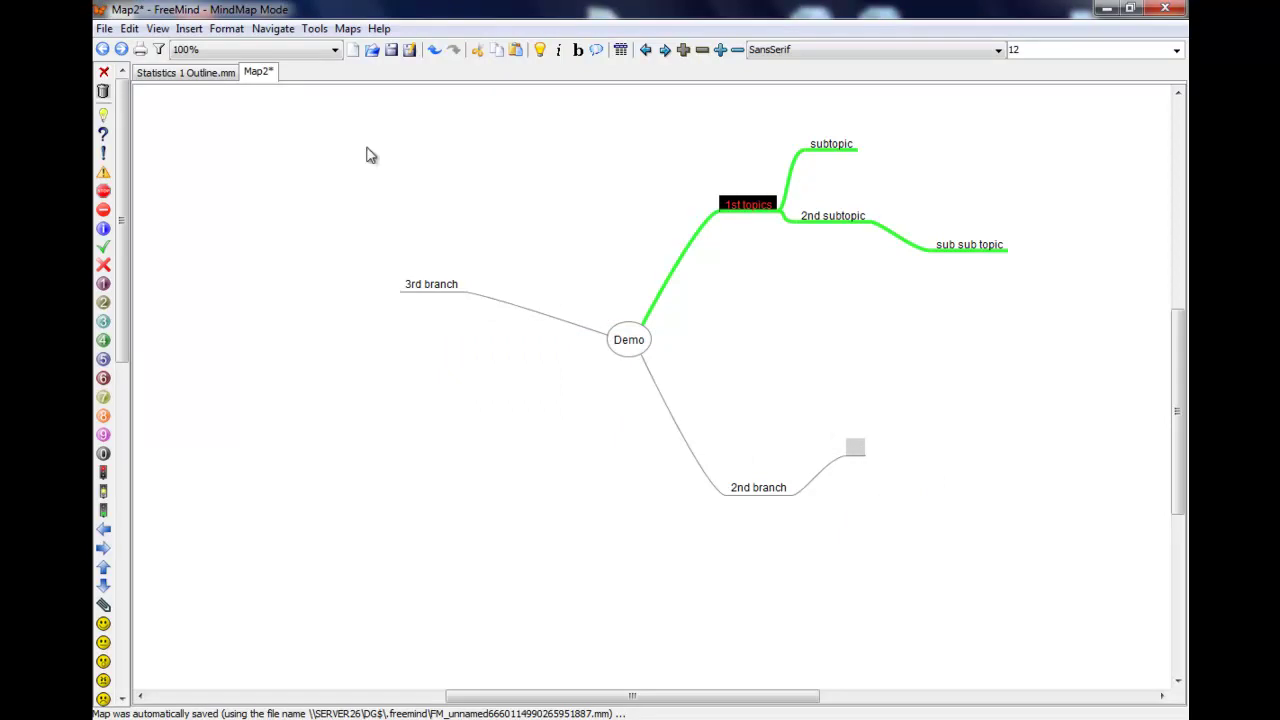
- Zoom the demo map to 400% to view the Demo node up close, then return to 100%
click(335, 50)
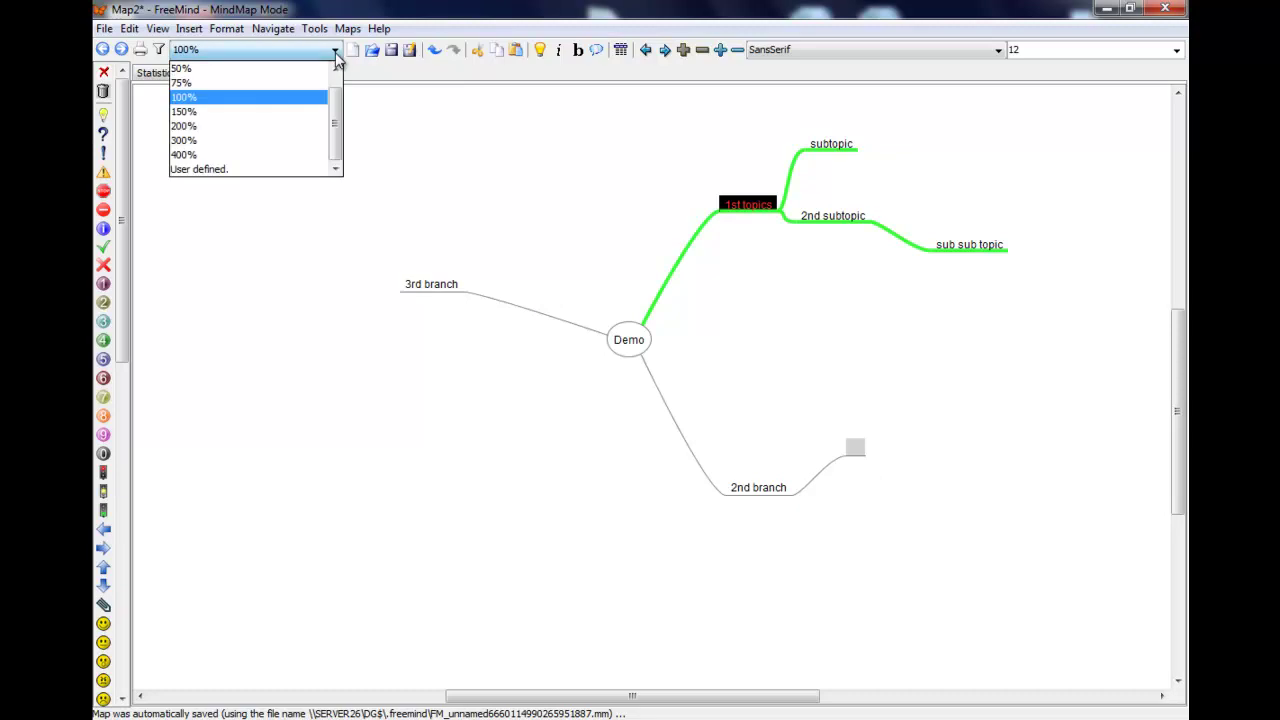
click(240, 156)
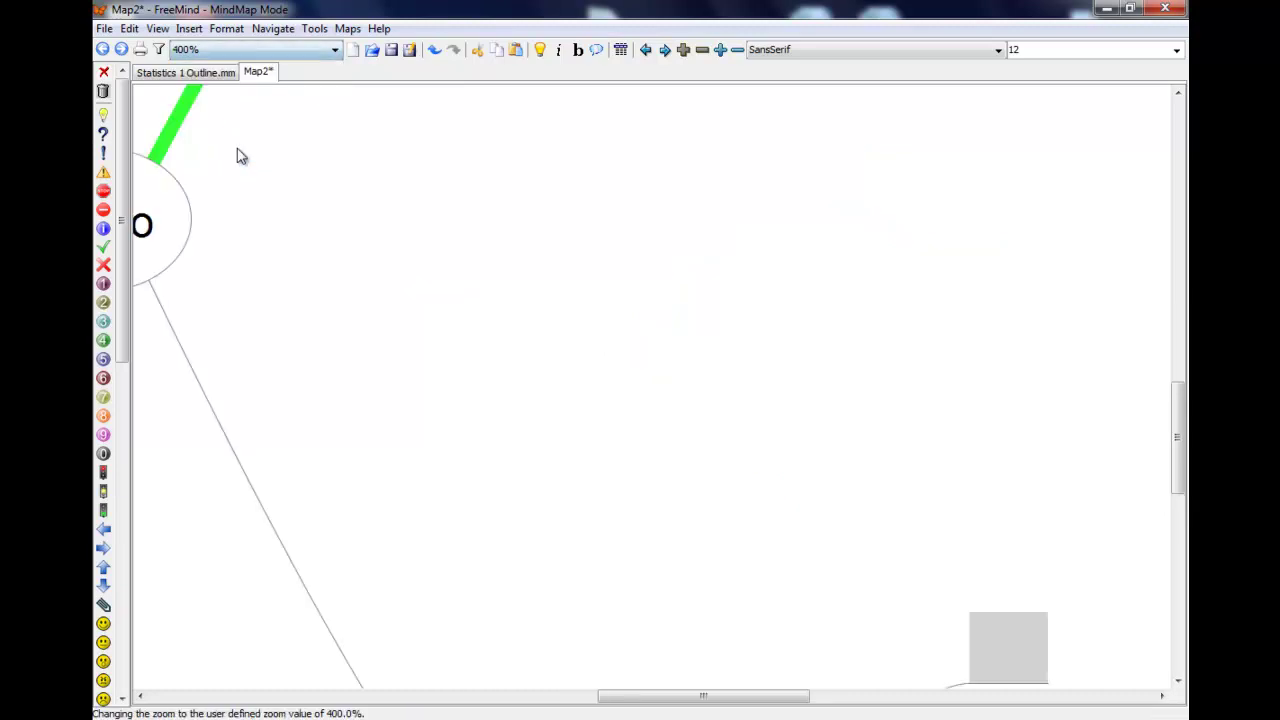
drag(229, 219, 645, 360)
click(335, 52)
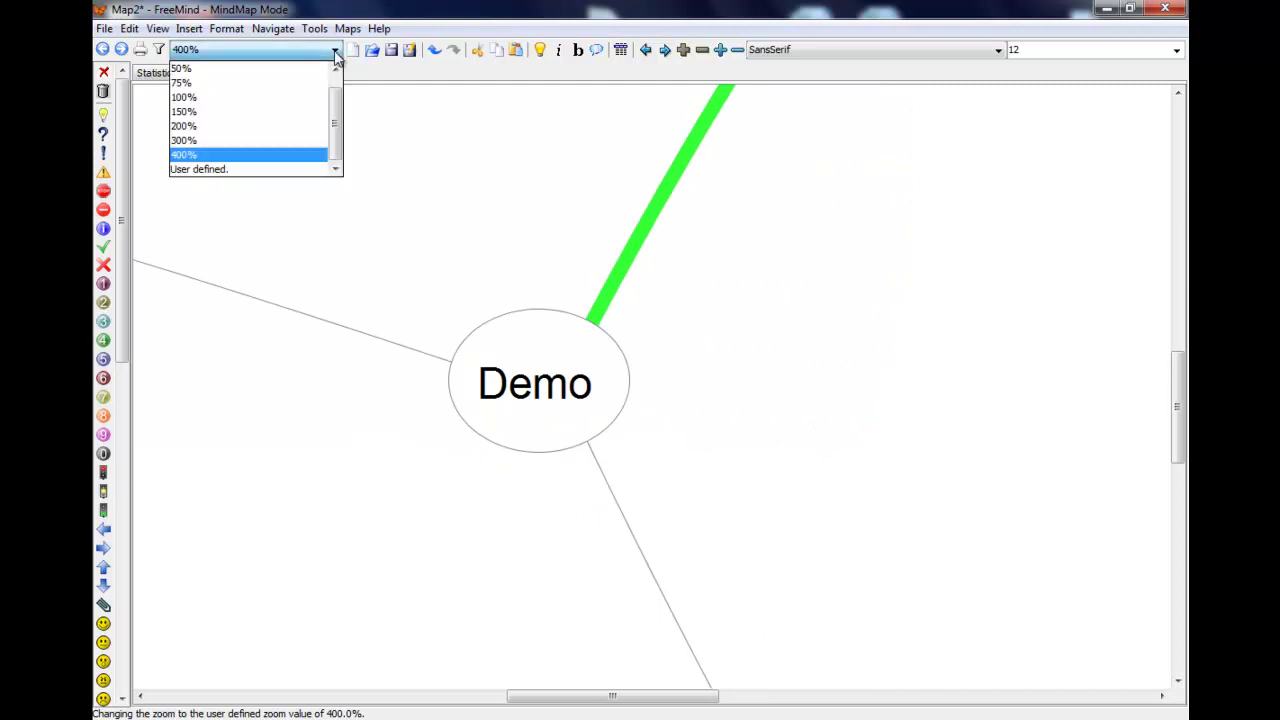
click(313, 108)
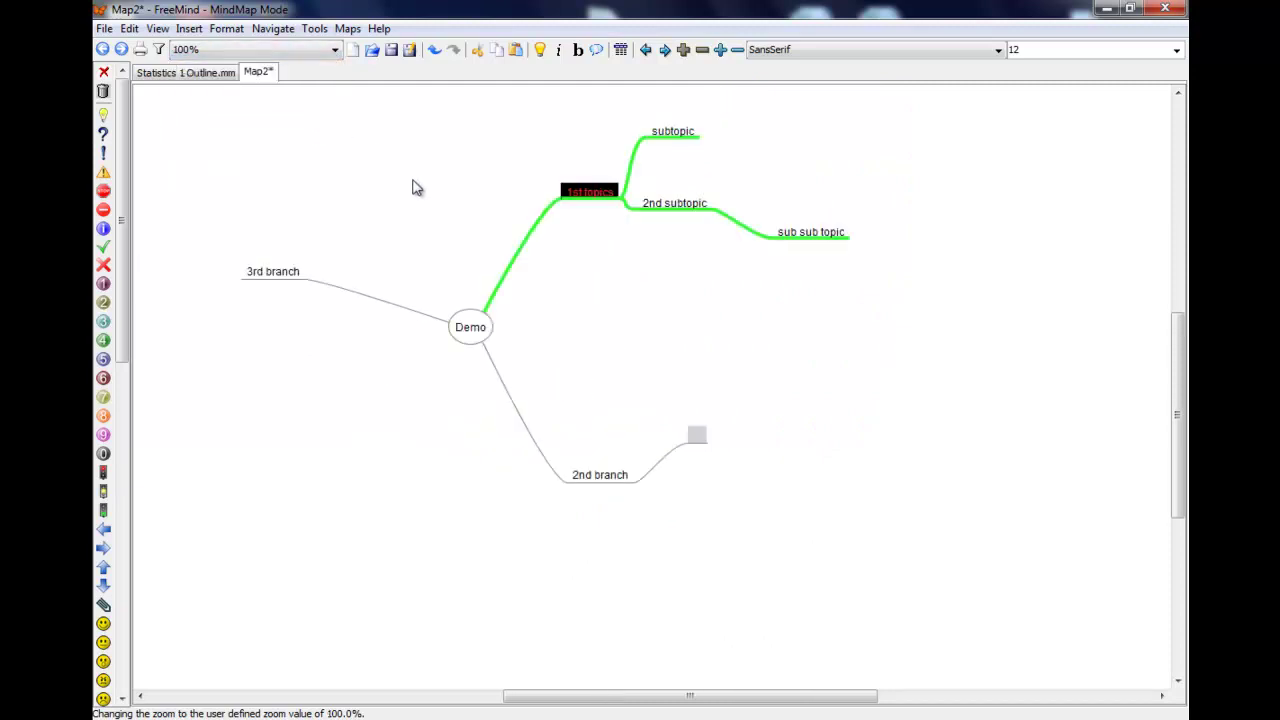
- Switch to the Statistics 1 Outline.mm map and view it at 75% zoom
click(200, 75)
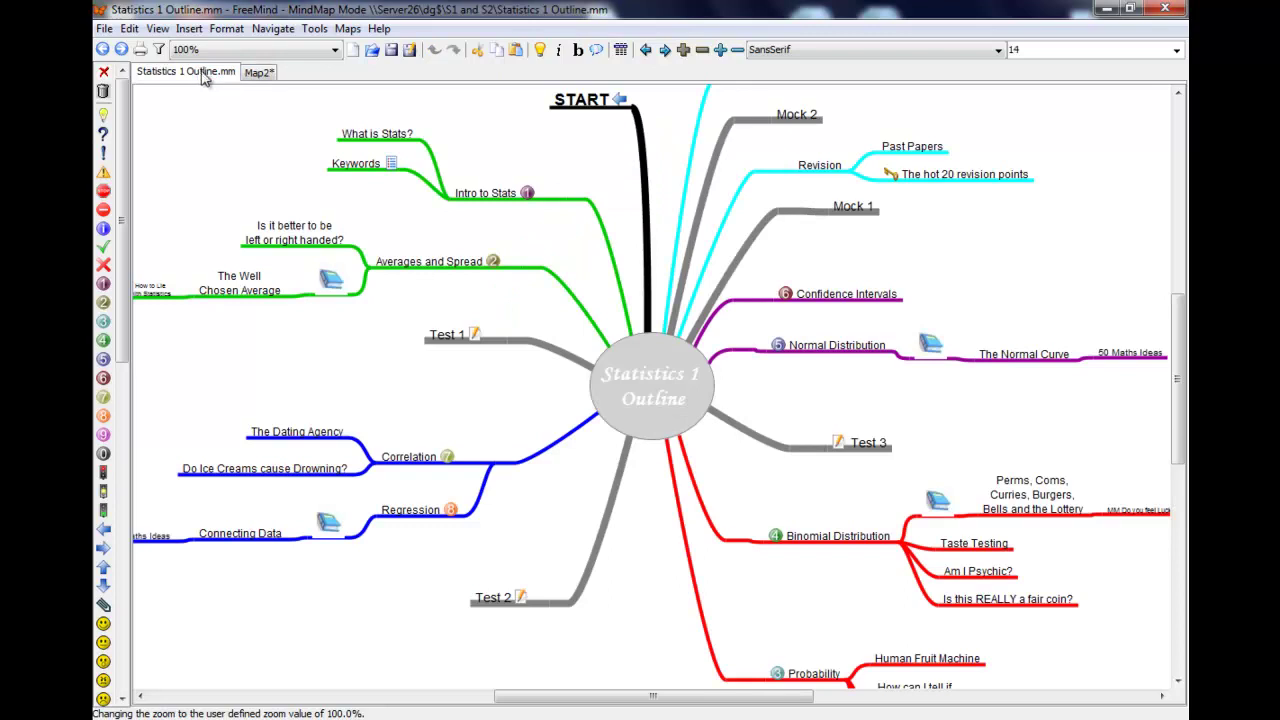
click(335, 52)
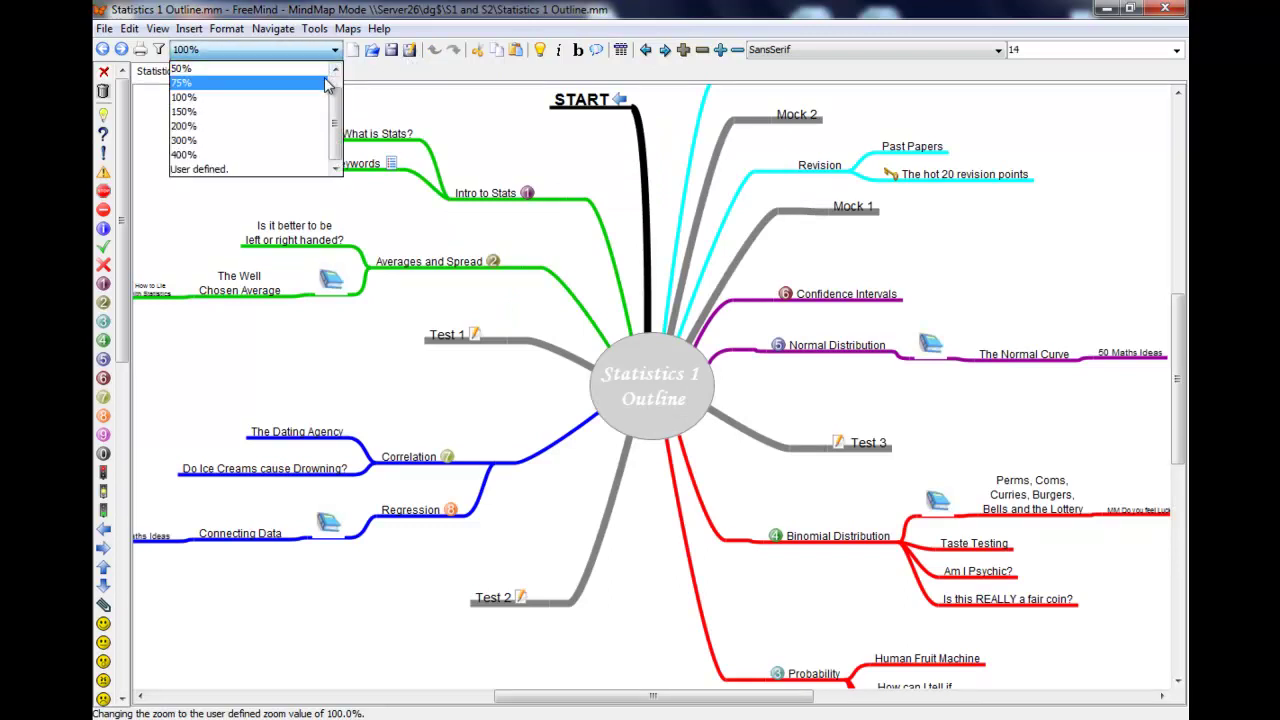
click(325, 84)
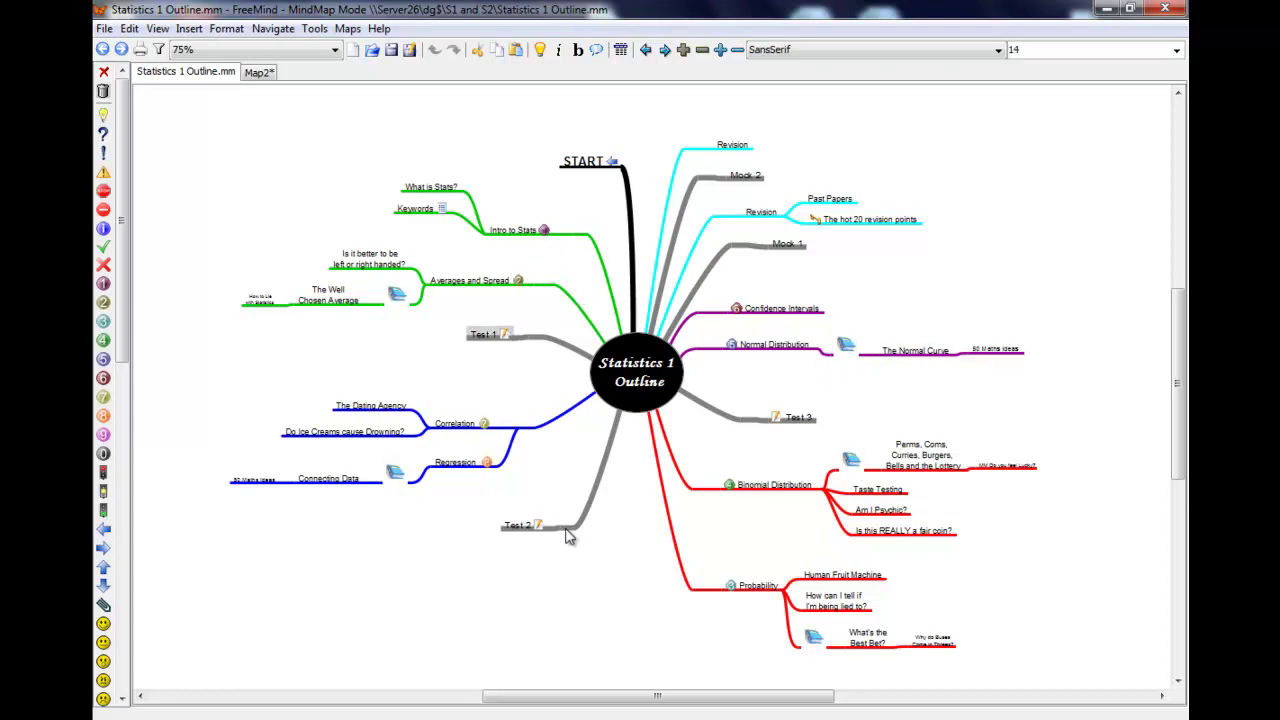
- Return to Map2, fold the 2nd branch node, and mark it with the number 2 and red traffic light icons
click(258, 74)
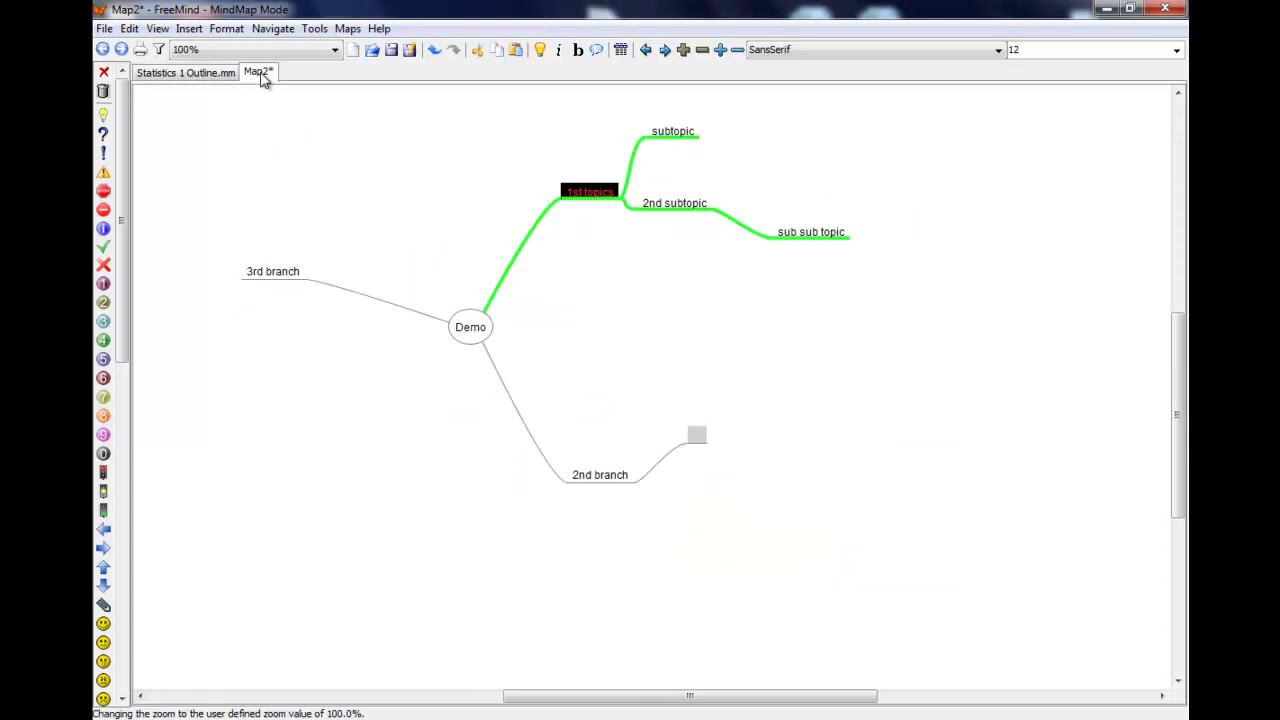
key(Escape)
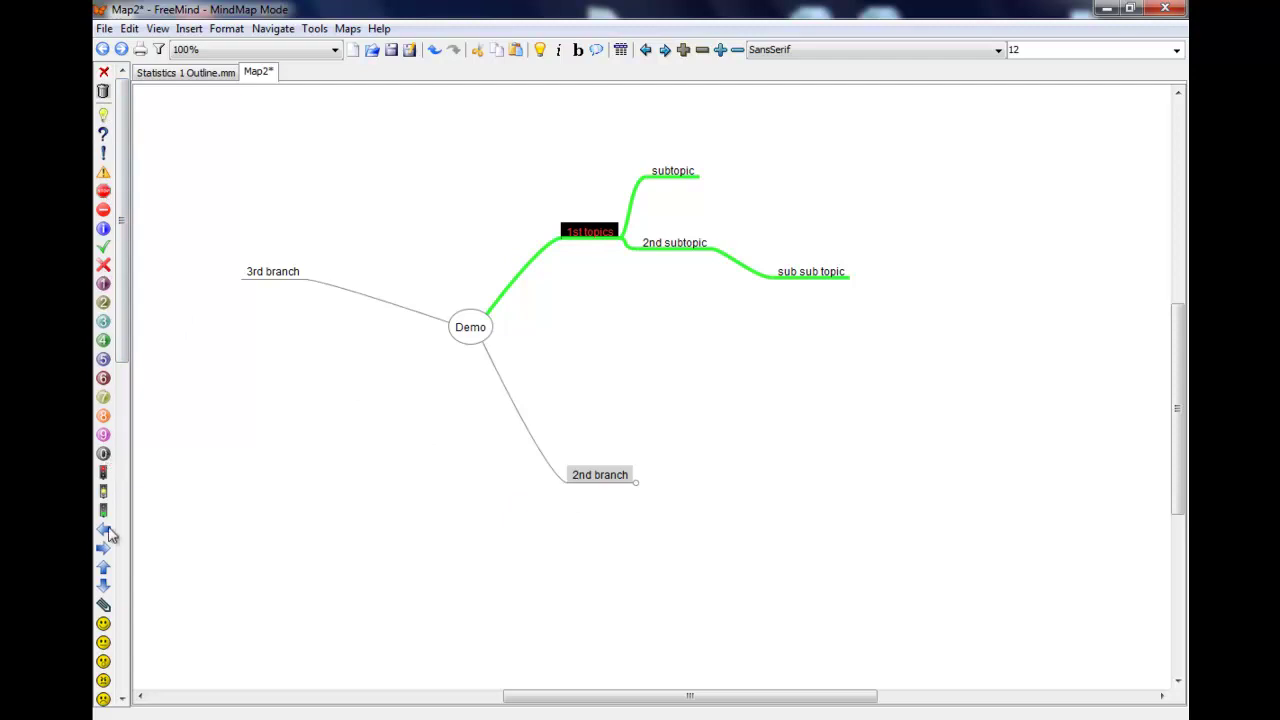
click(102, 304)
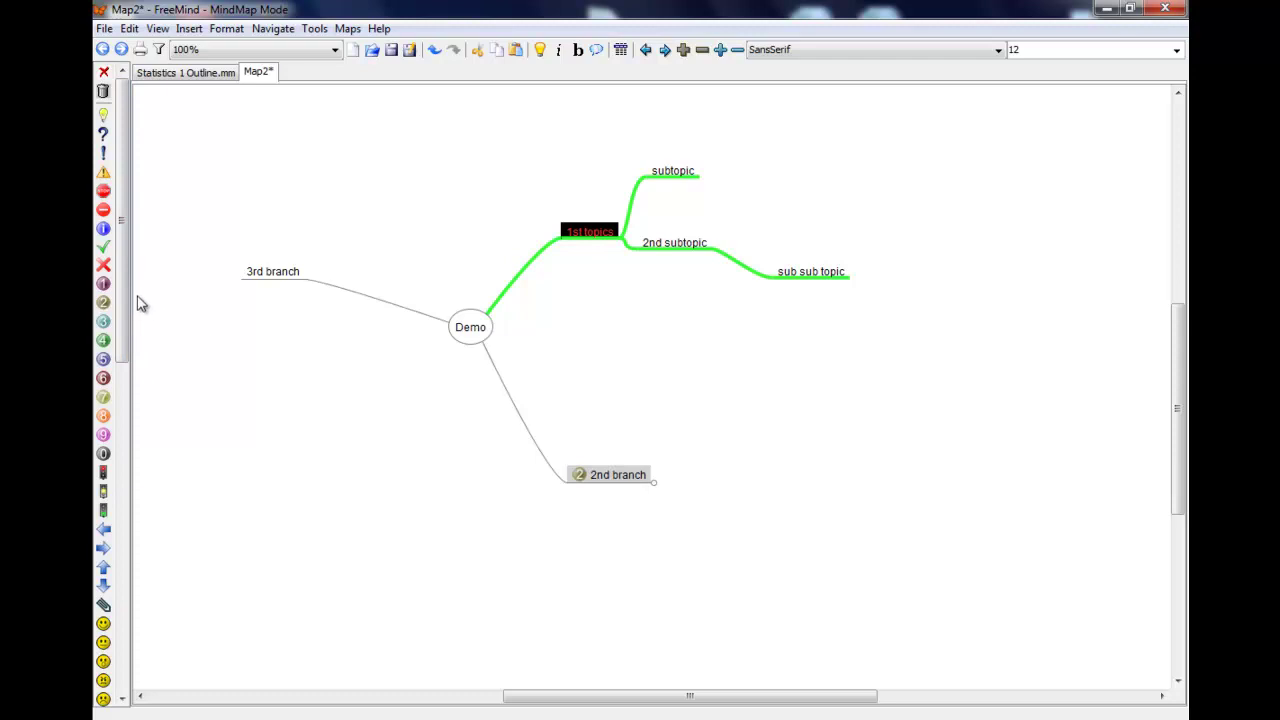
click(104, 473)
drag(125, 327, 126, 522)
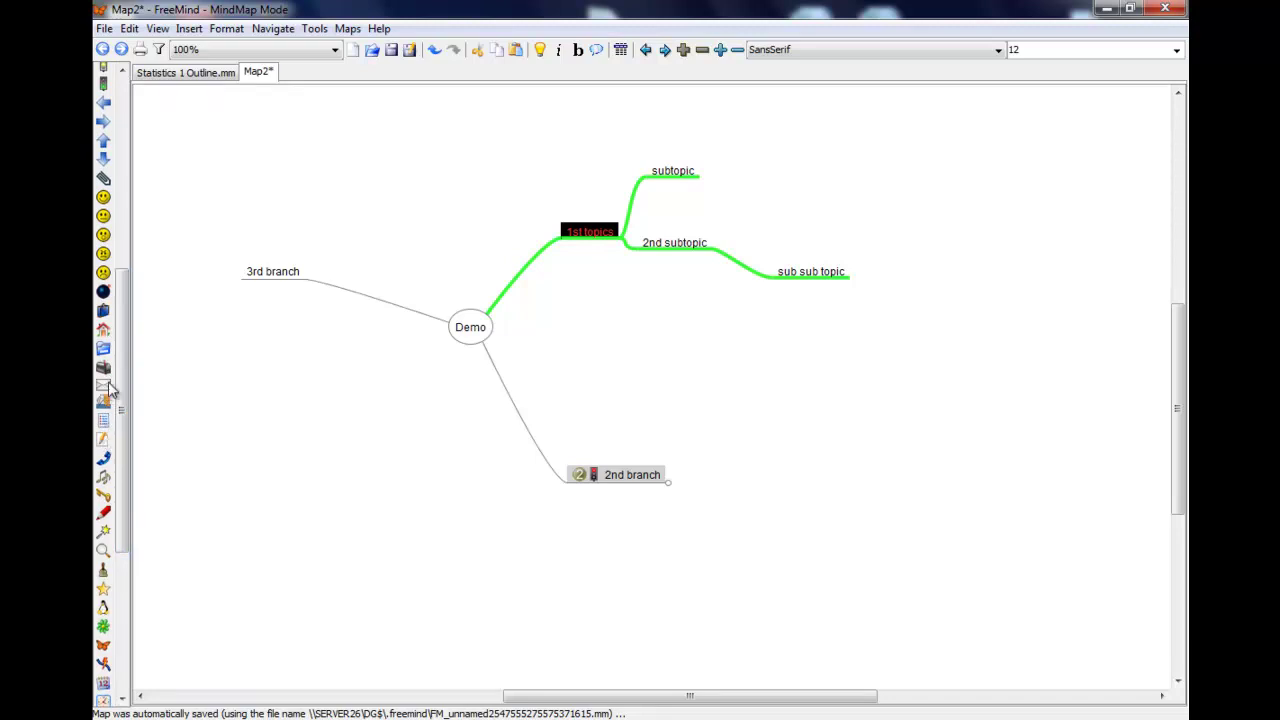
drag(117, 372, 119, 530)
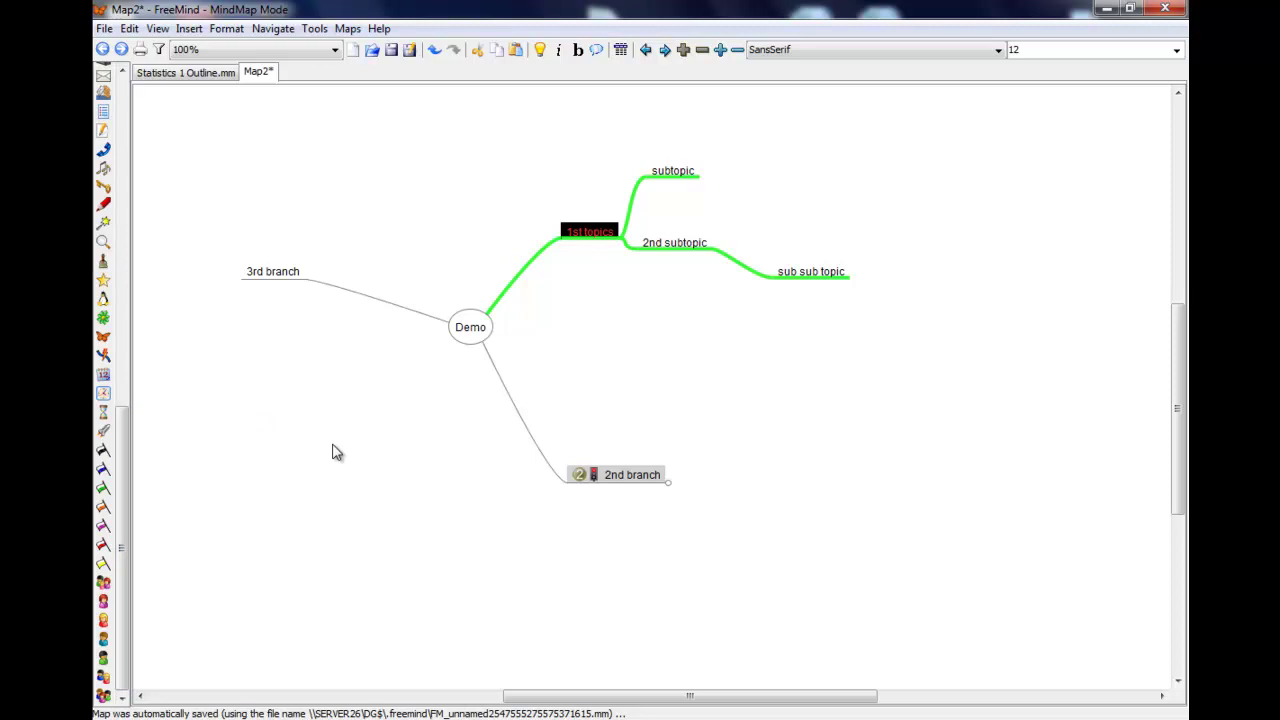
- Extend the 3rd branch text to "3rd branch is for areally long tropic and it's going to make the map look silly"
double_click(279, 272)
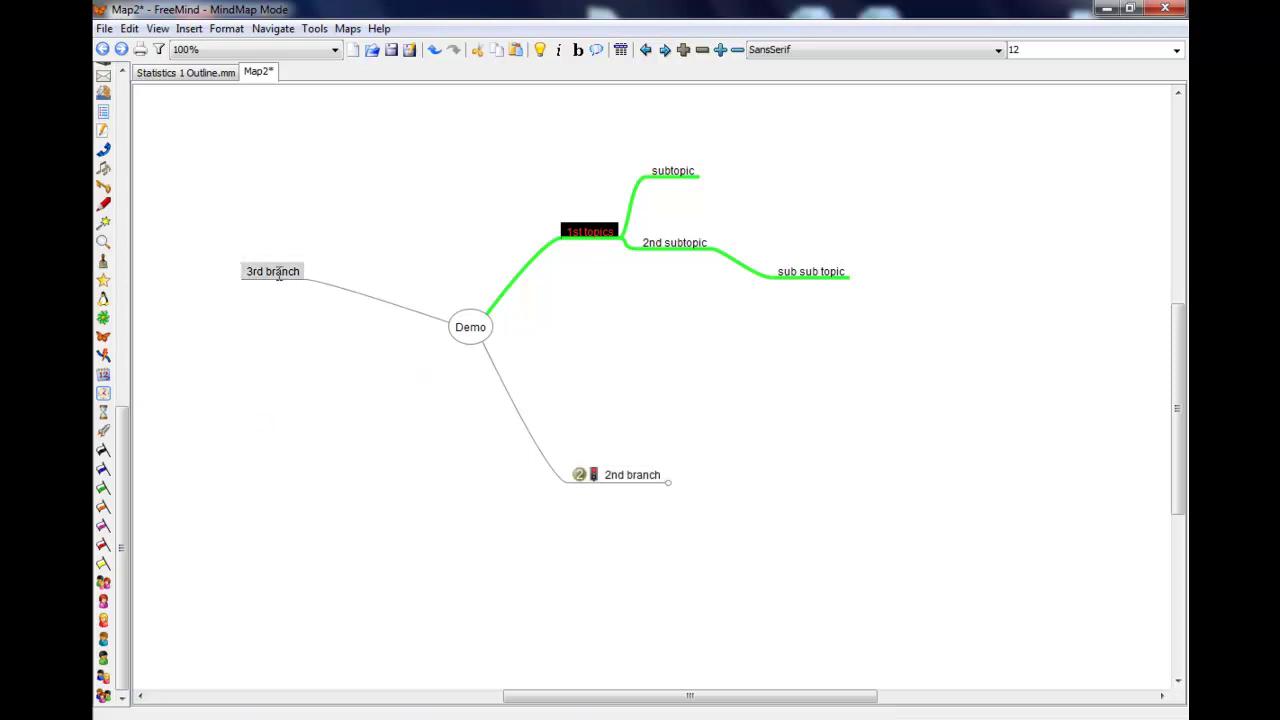
text(f)
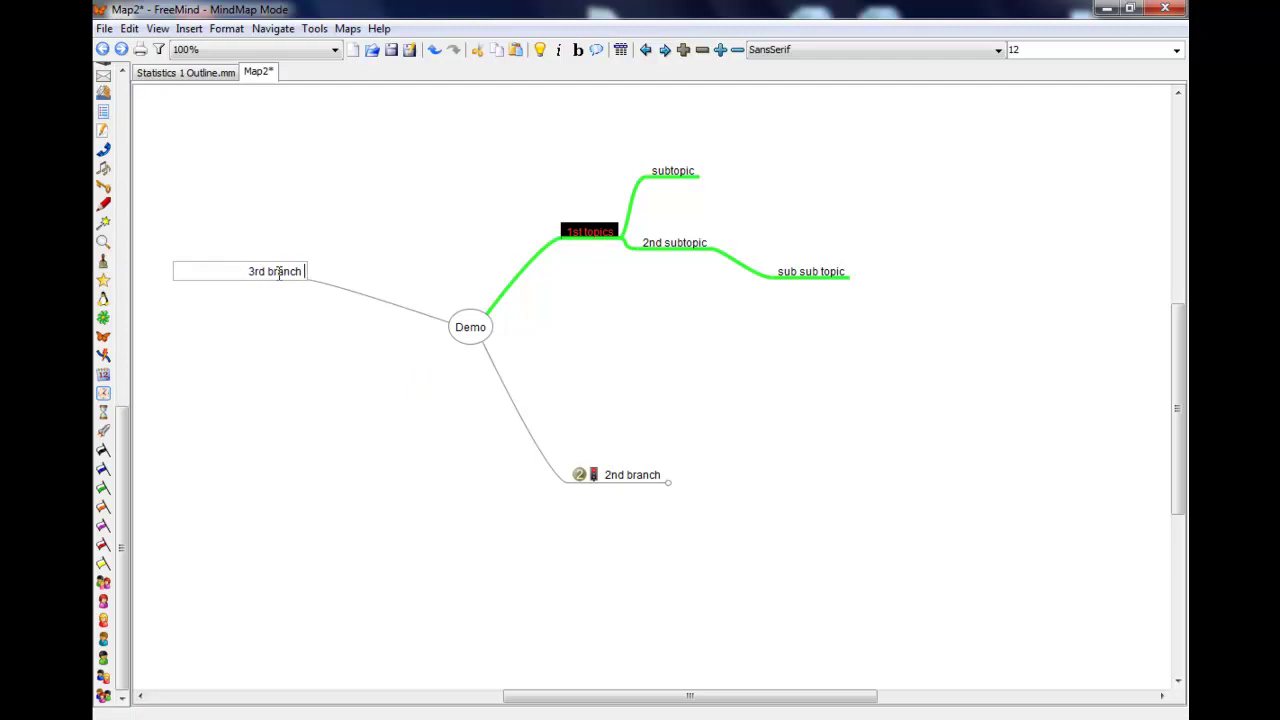
text(s for really long topic )
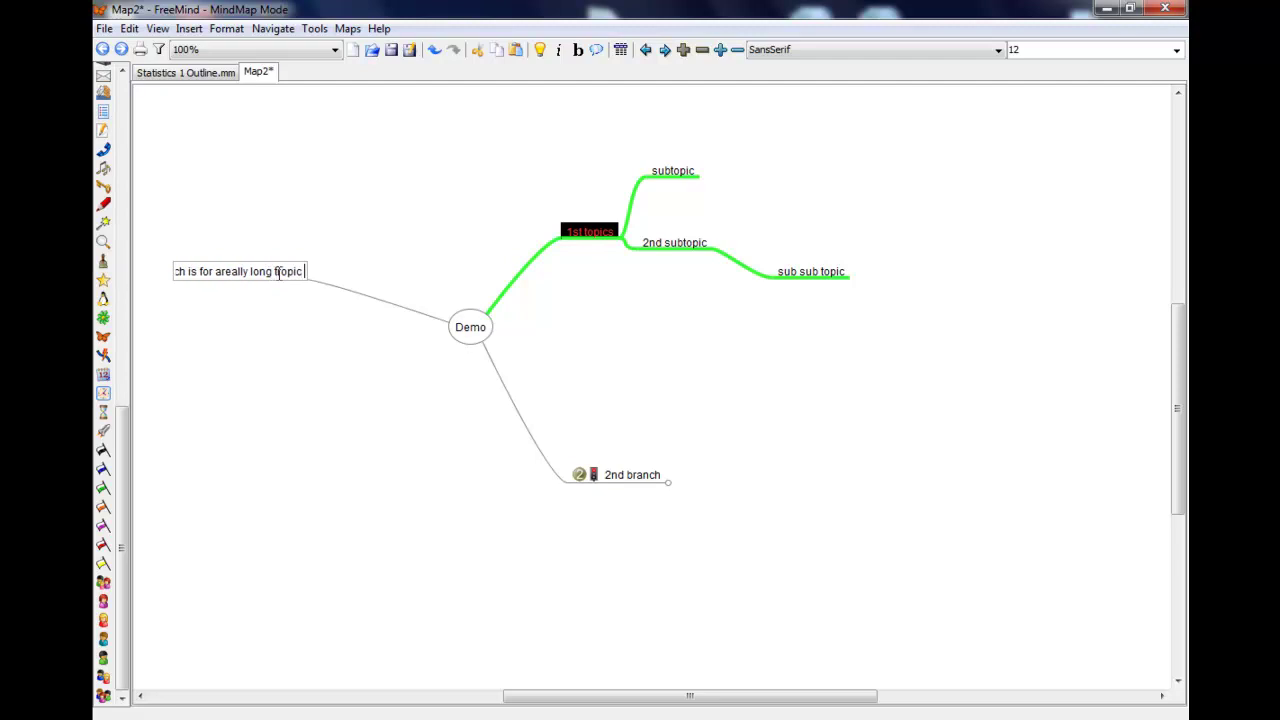
text(and it's )
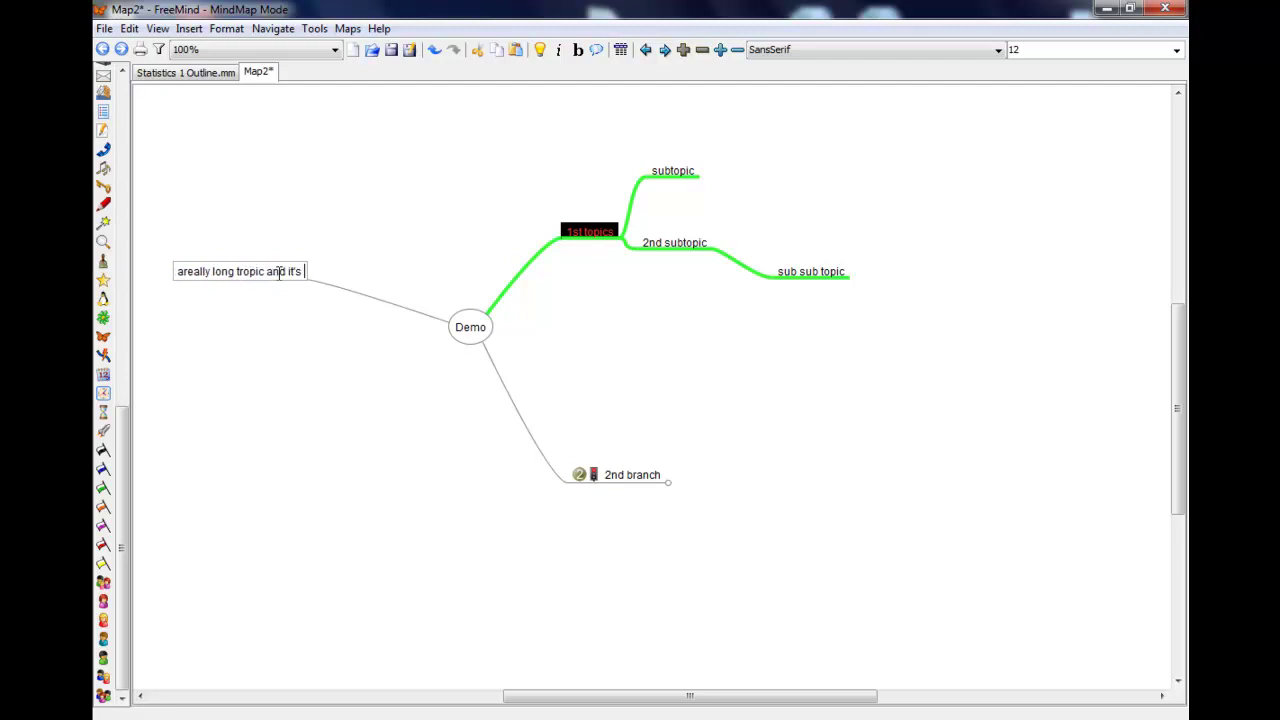
text(going to m)
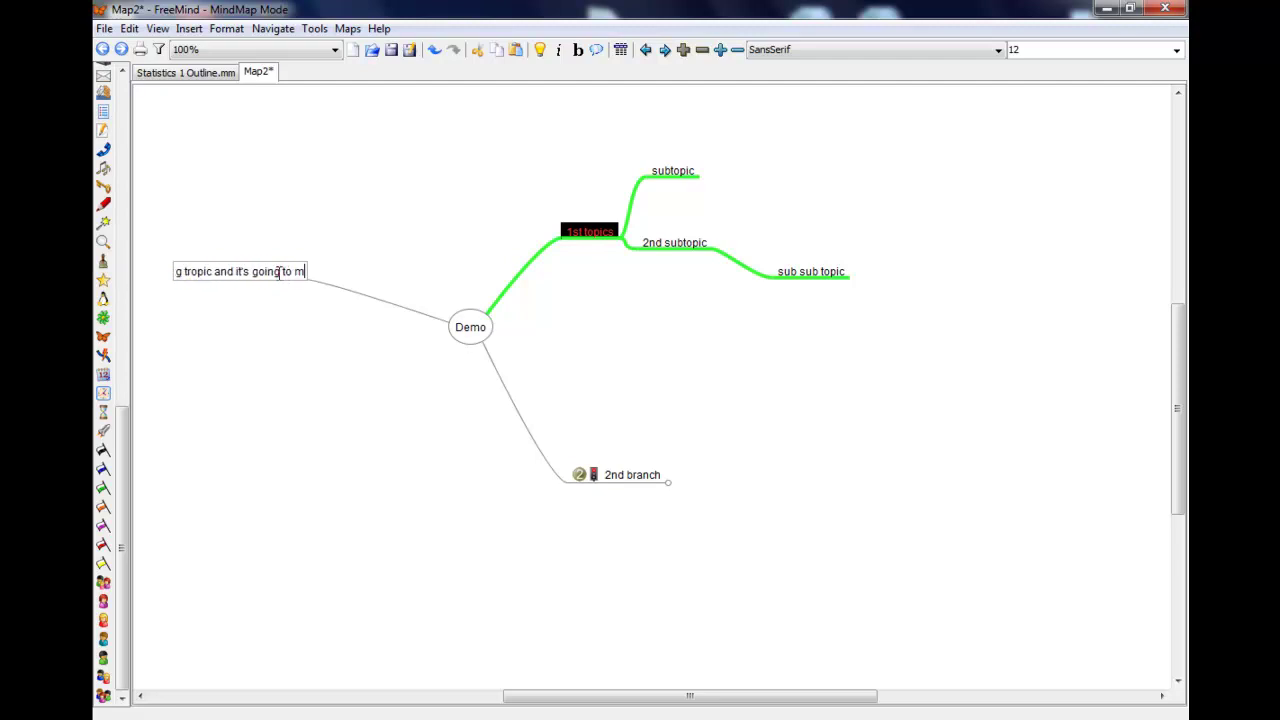
text(ake the map look )
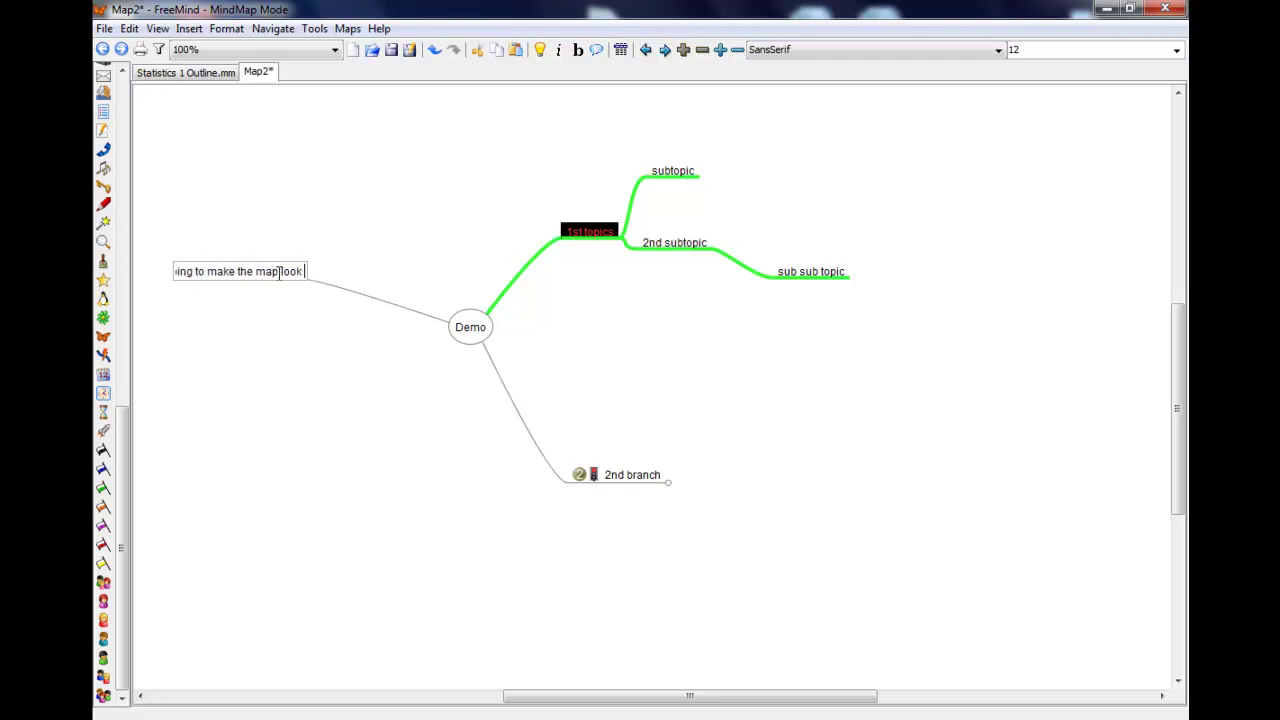
text(ugly)
key(Return)
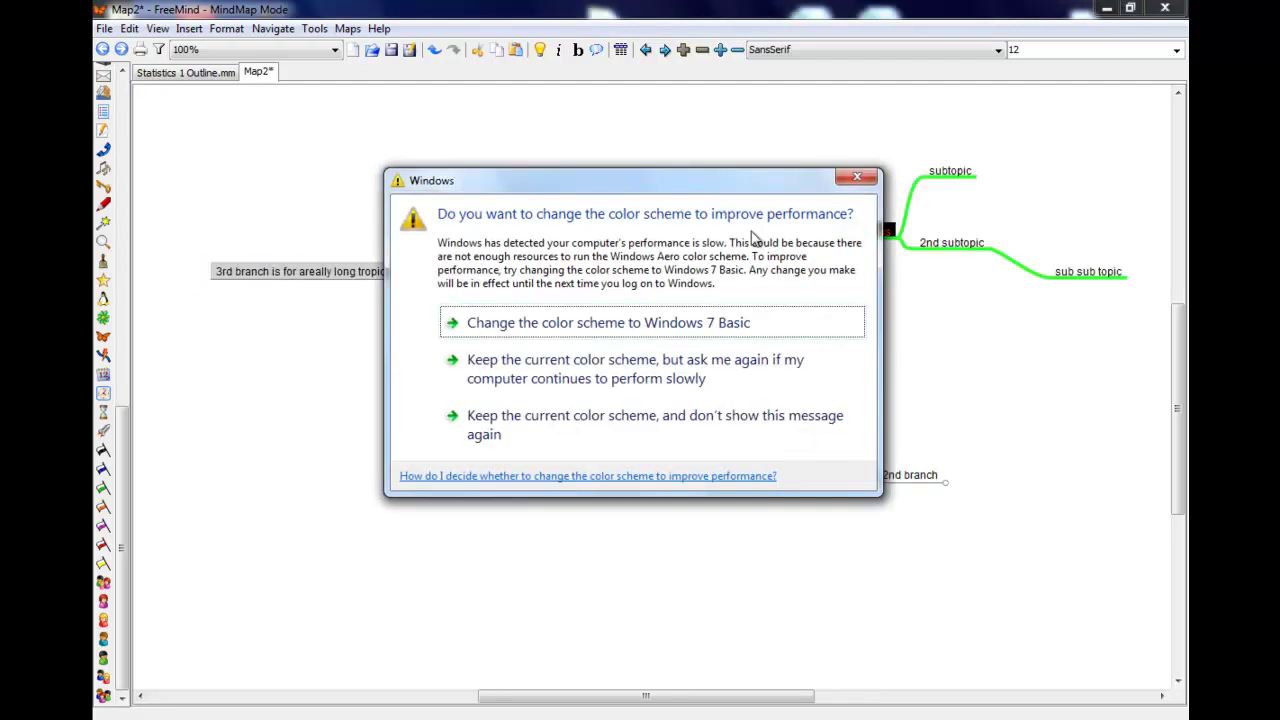
click(858, 178)
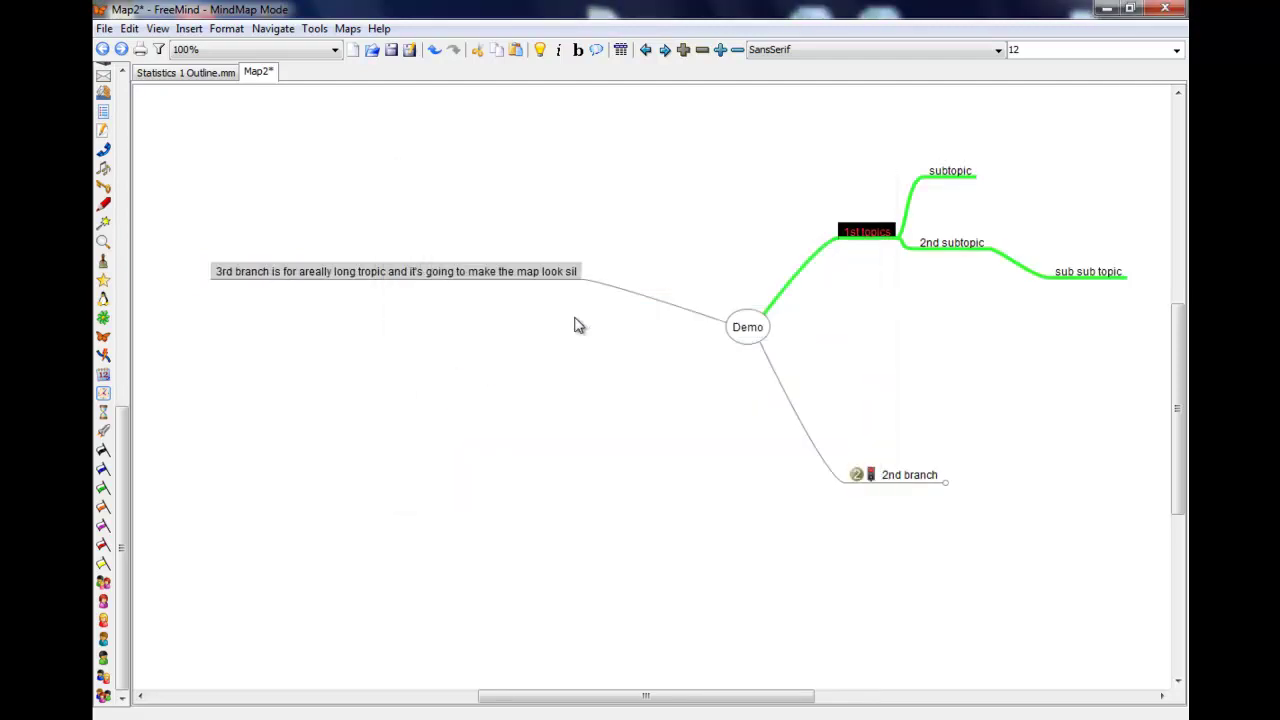
double_click(467, 274)
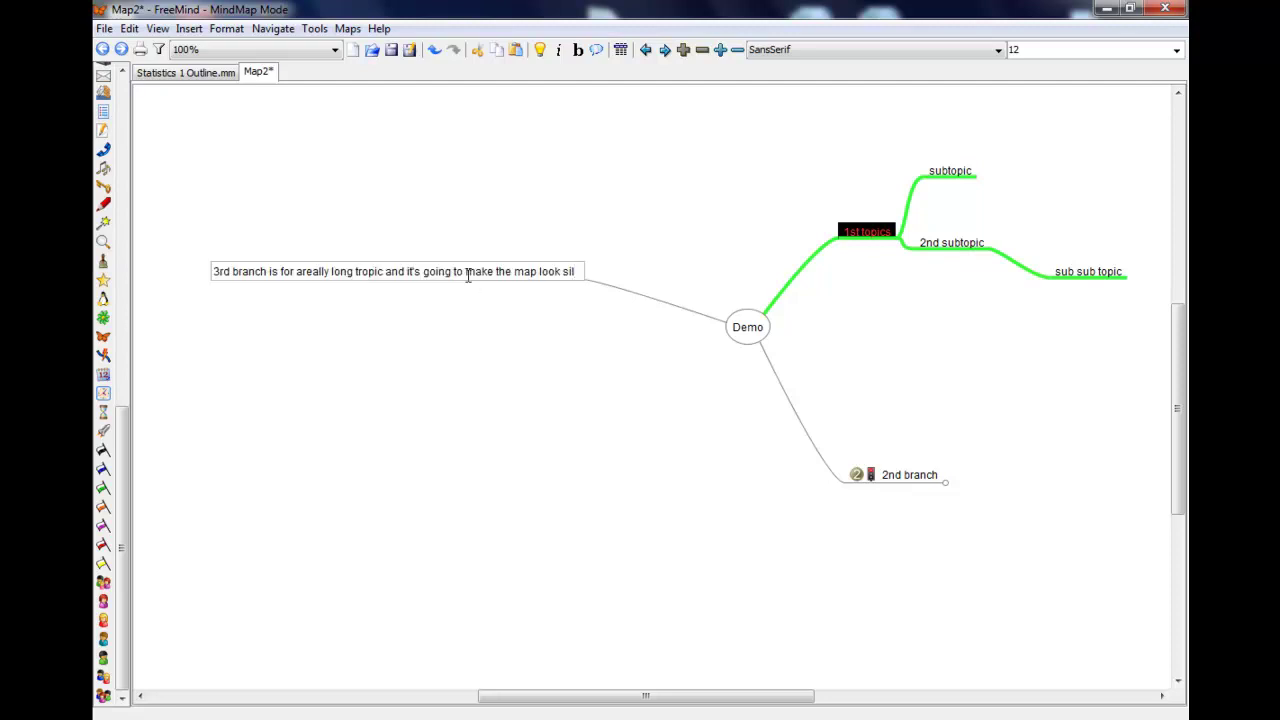
key(Return)
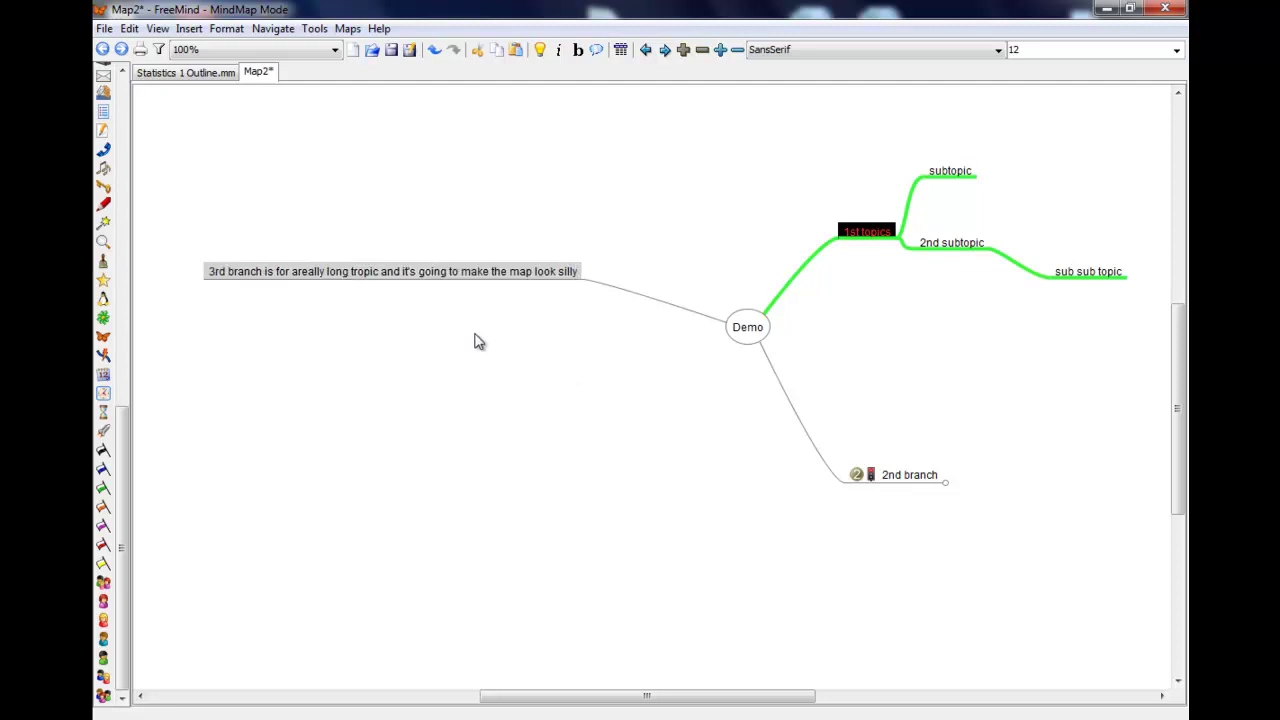
- Edit the 3rd branch as a long node, splitting its text into three lines after "areally" and "going"
right_click(395, 284)
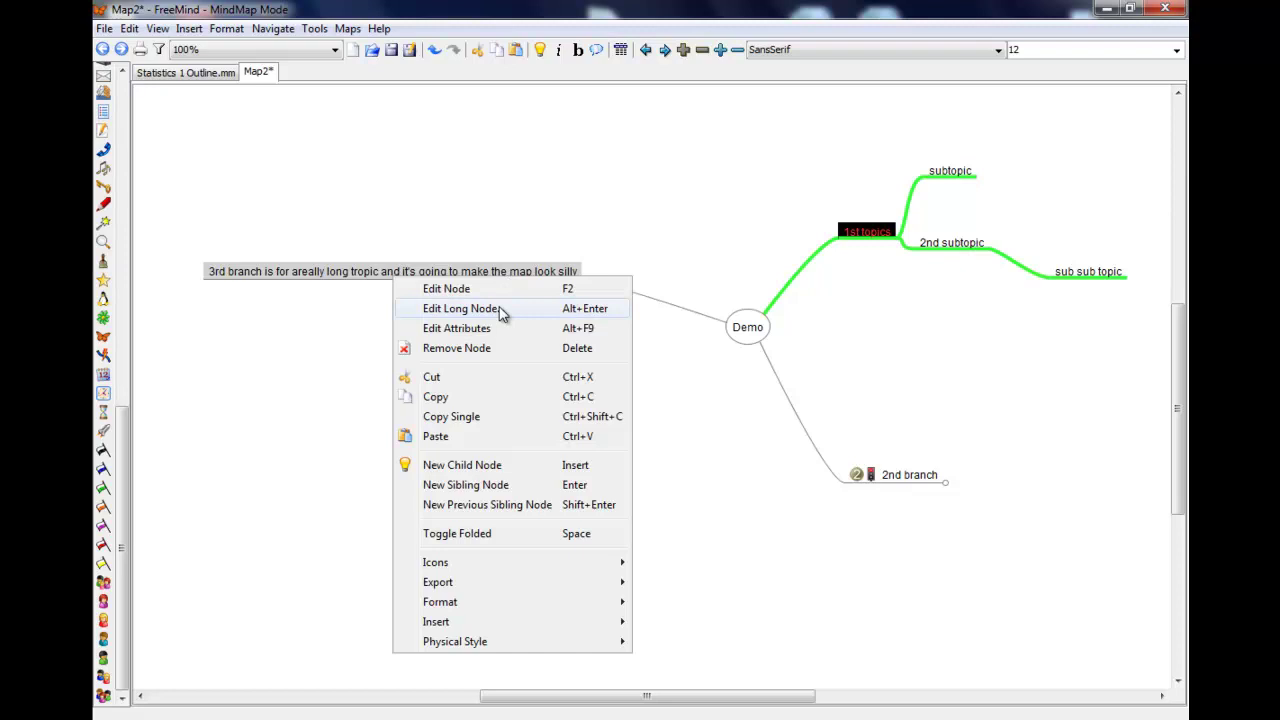
click(590, 310)
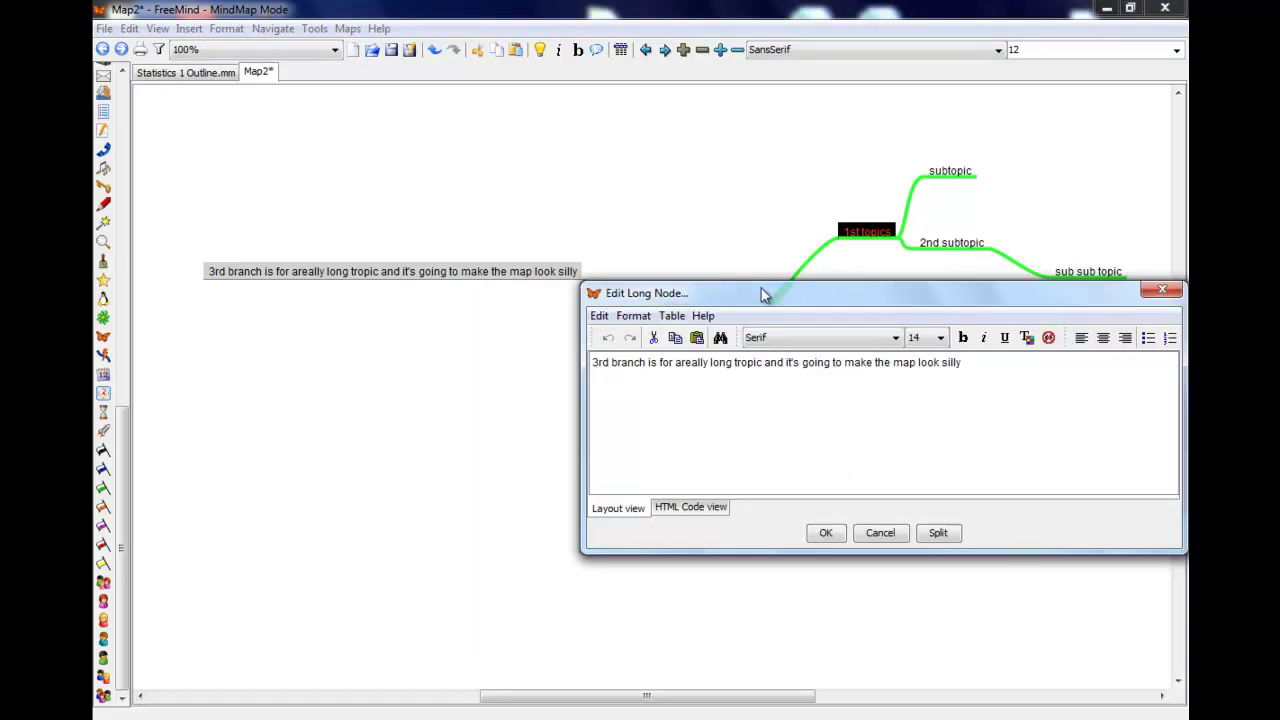
drag(761, 293, 530, 317)
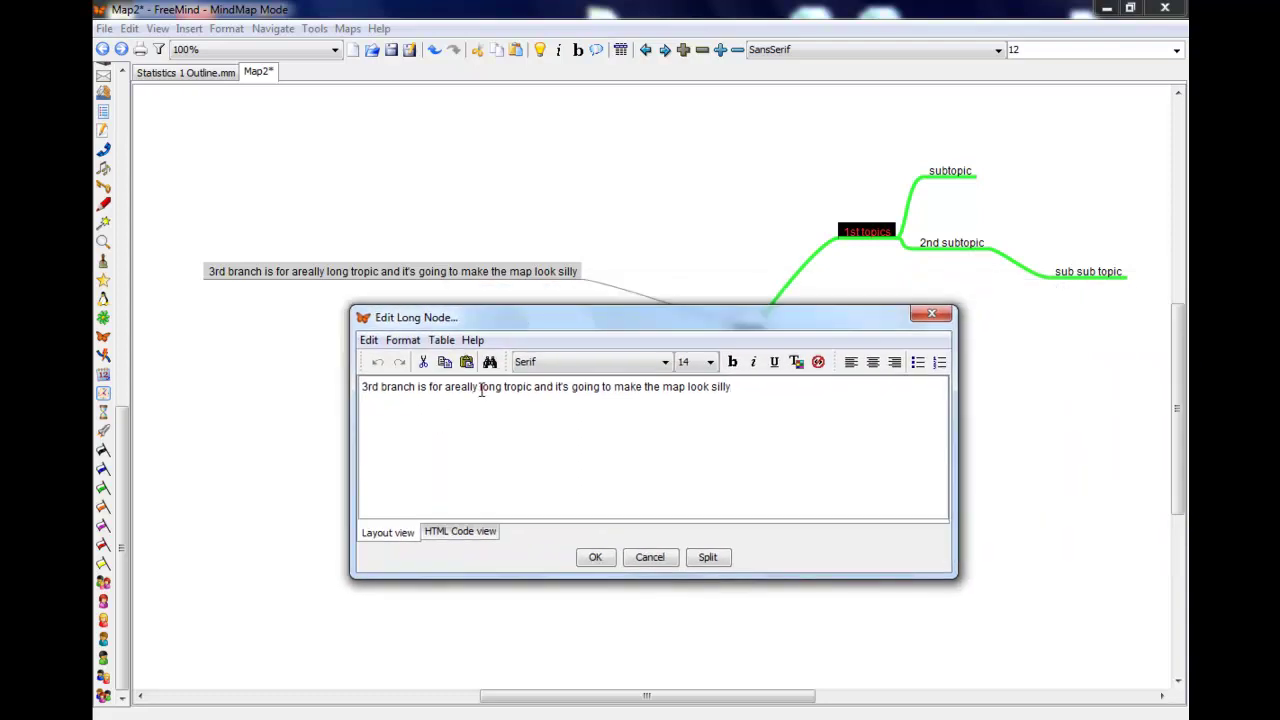
key(Return)
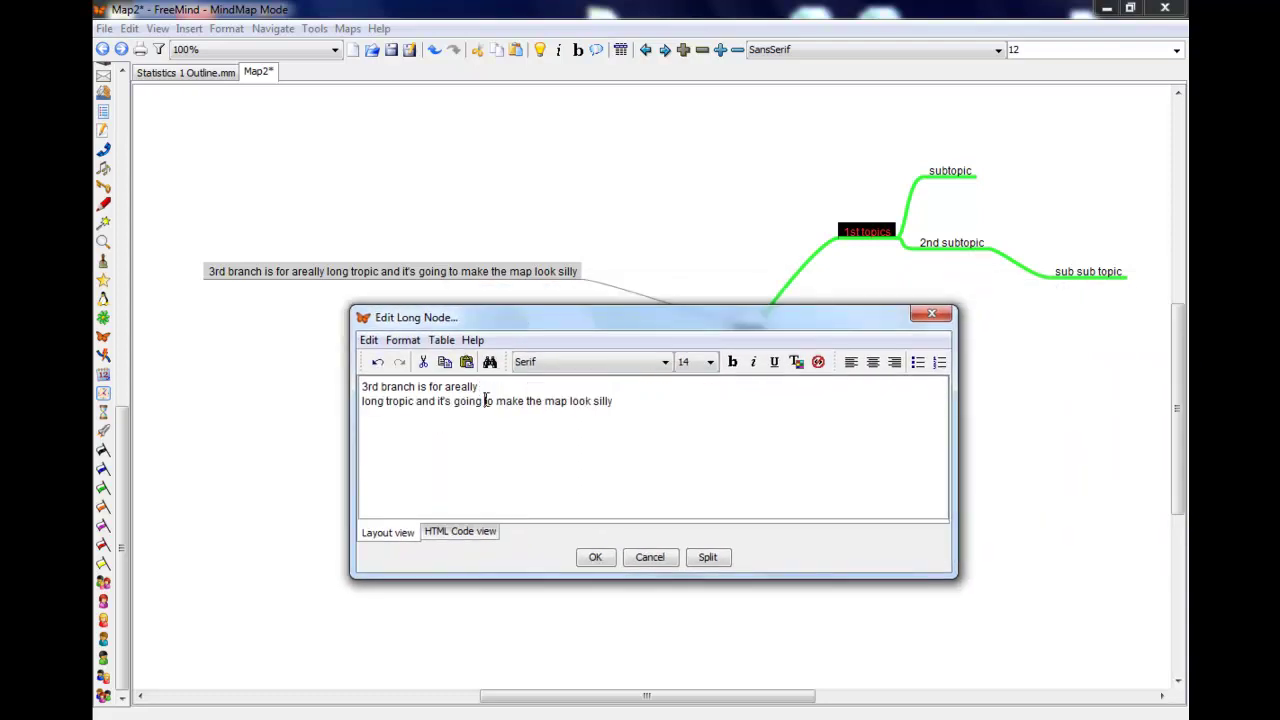
click(485, 400)
key(Return)
click(595, 558)
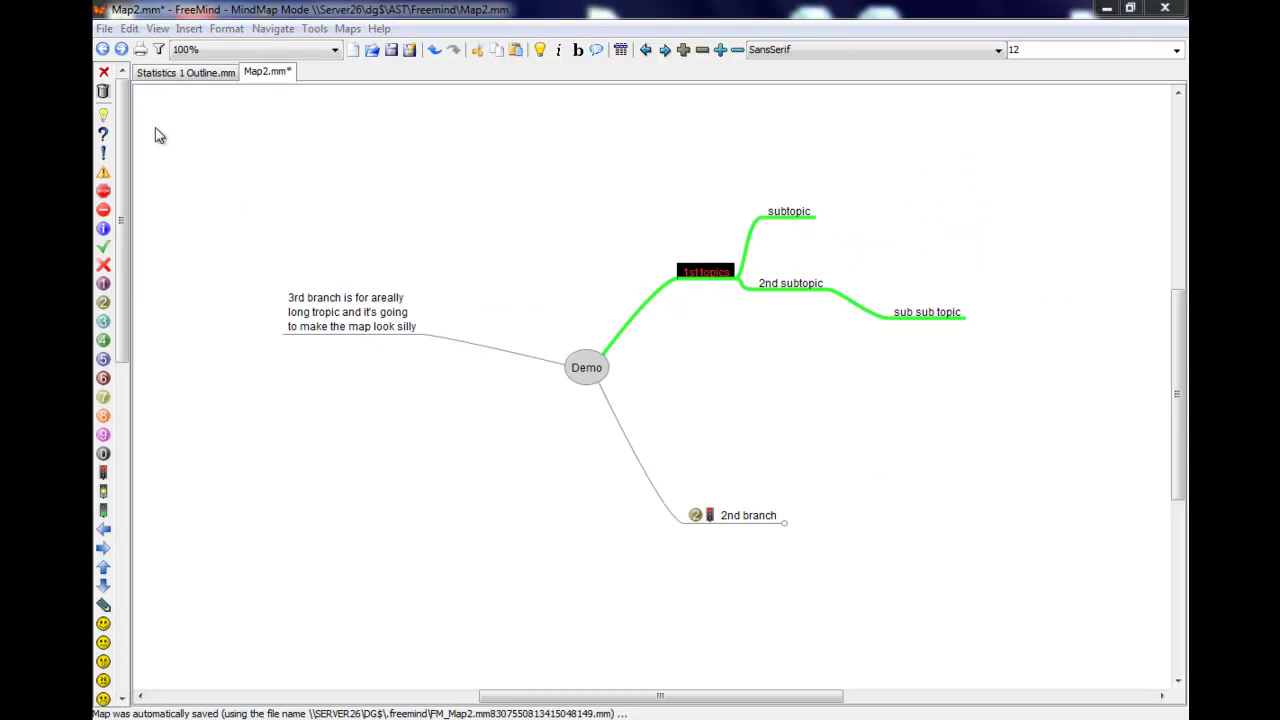
- Zoom the demo map to 400% and try to export it as a JPEG image
click(104, 29)
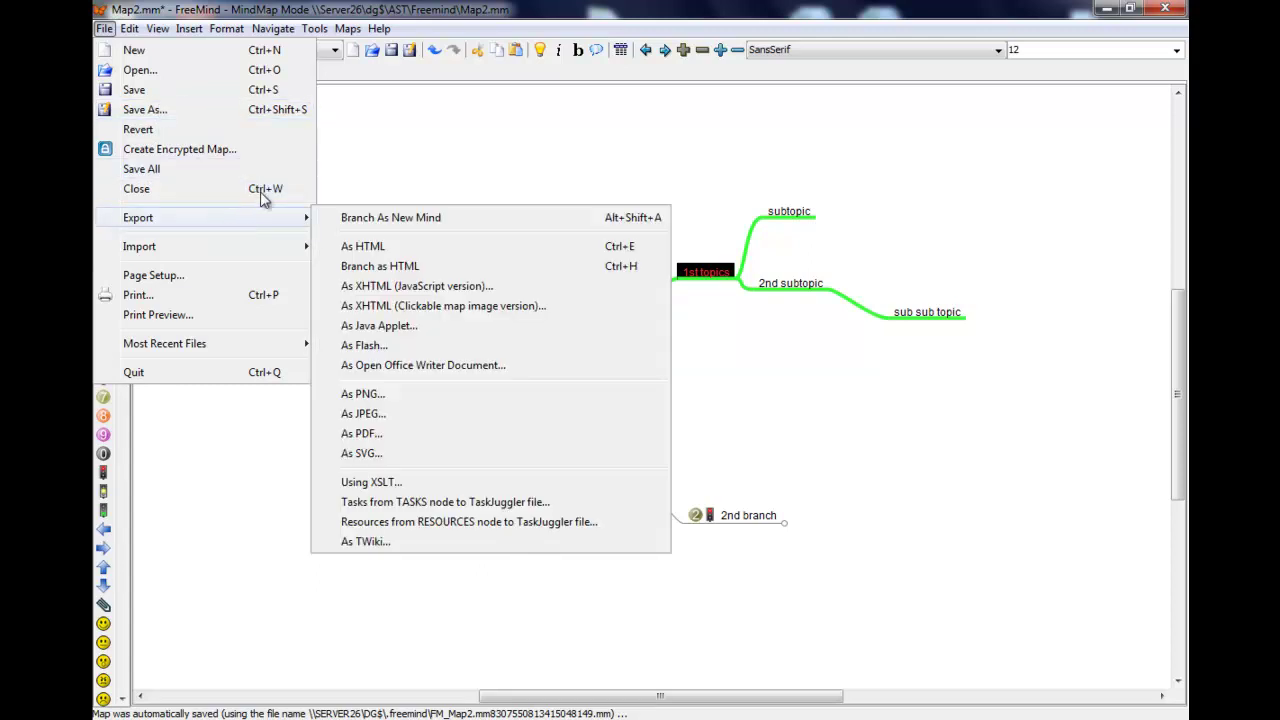
click(366, 143)
click(336, 51)
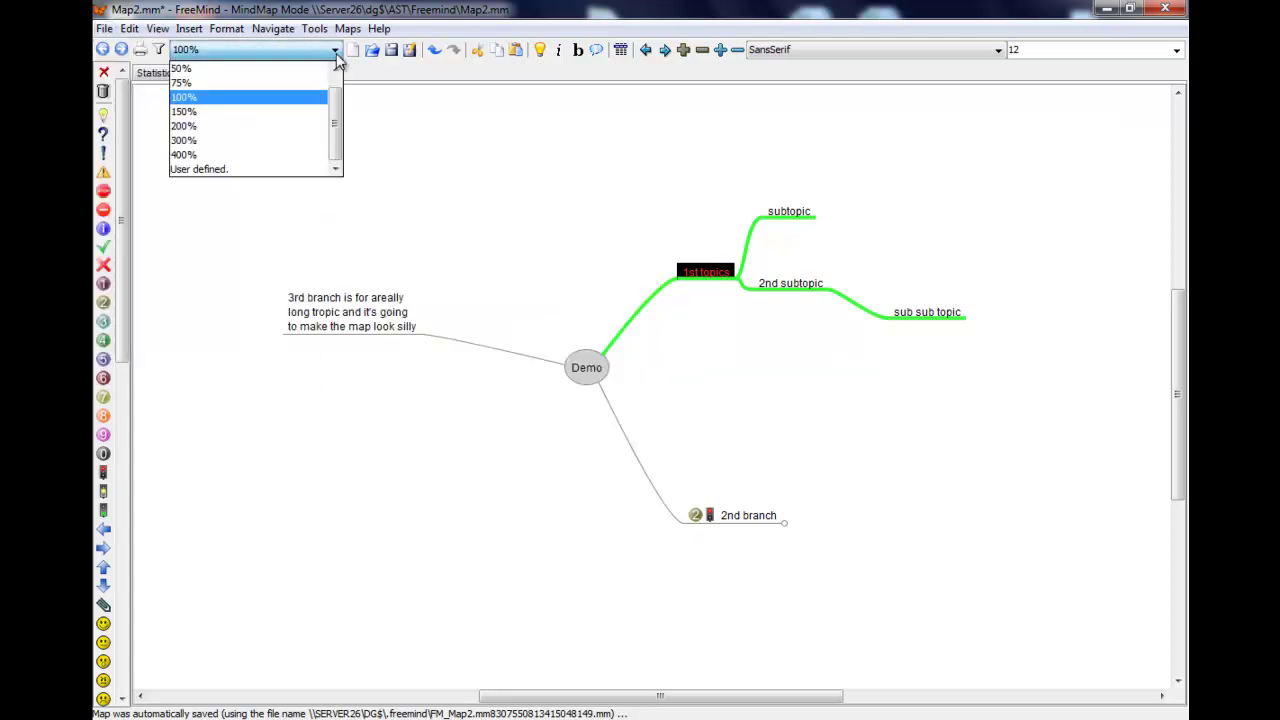
click(296, 155)
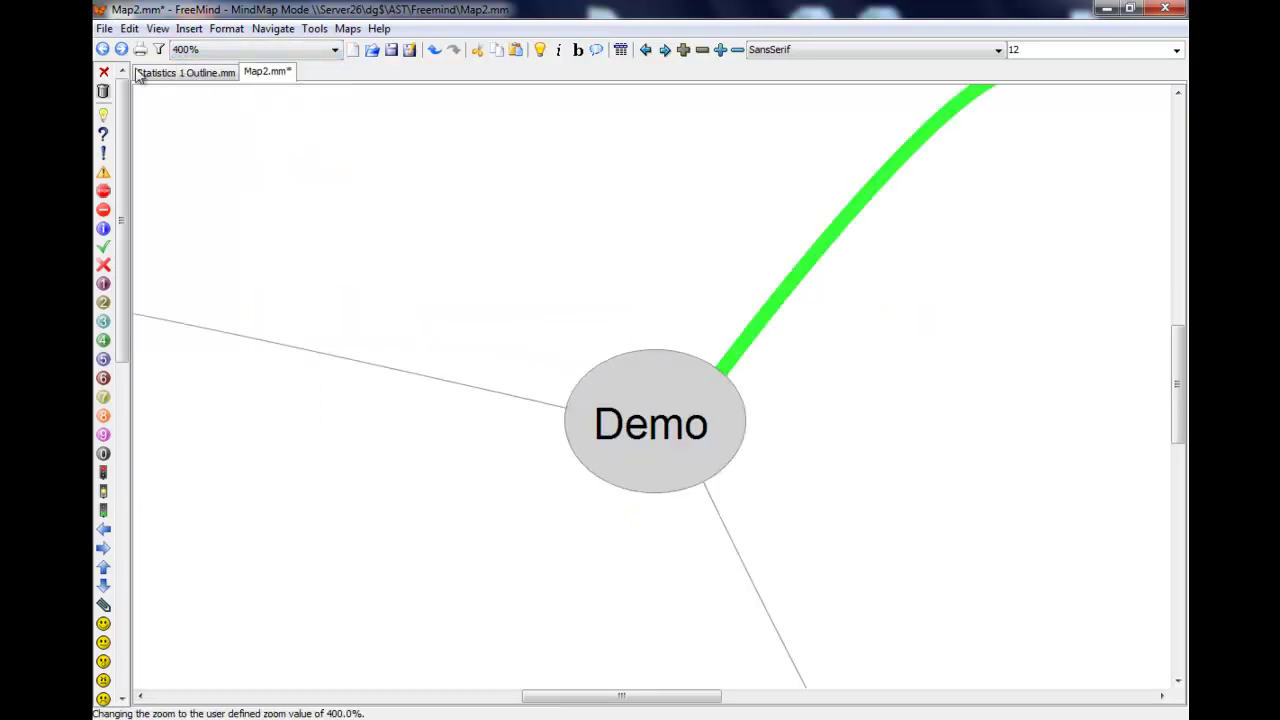
click(105, 29)
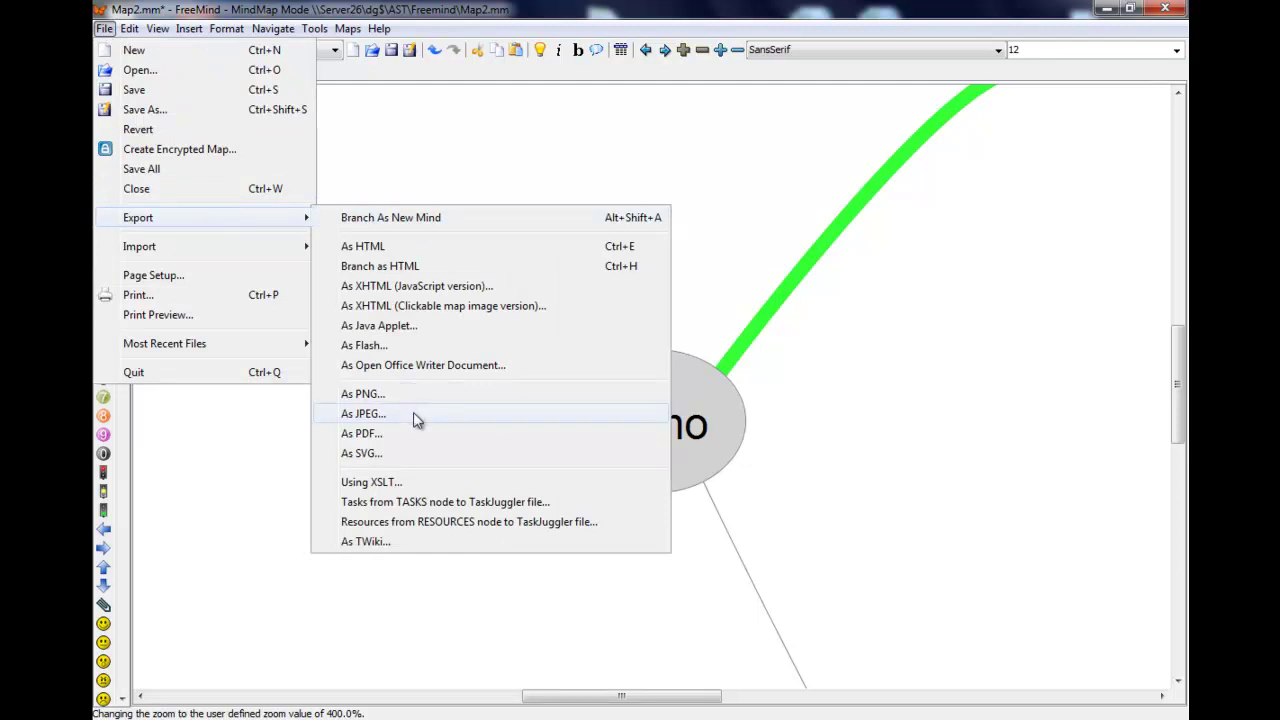
click(417, 420)
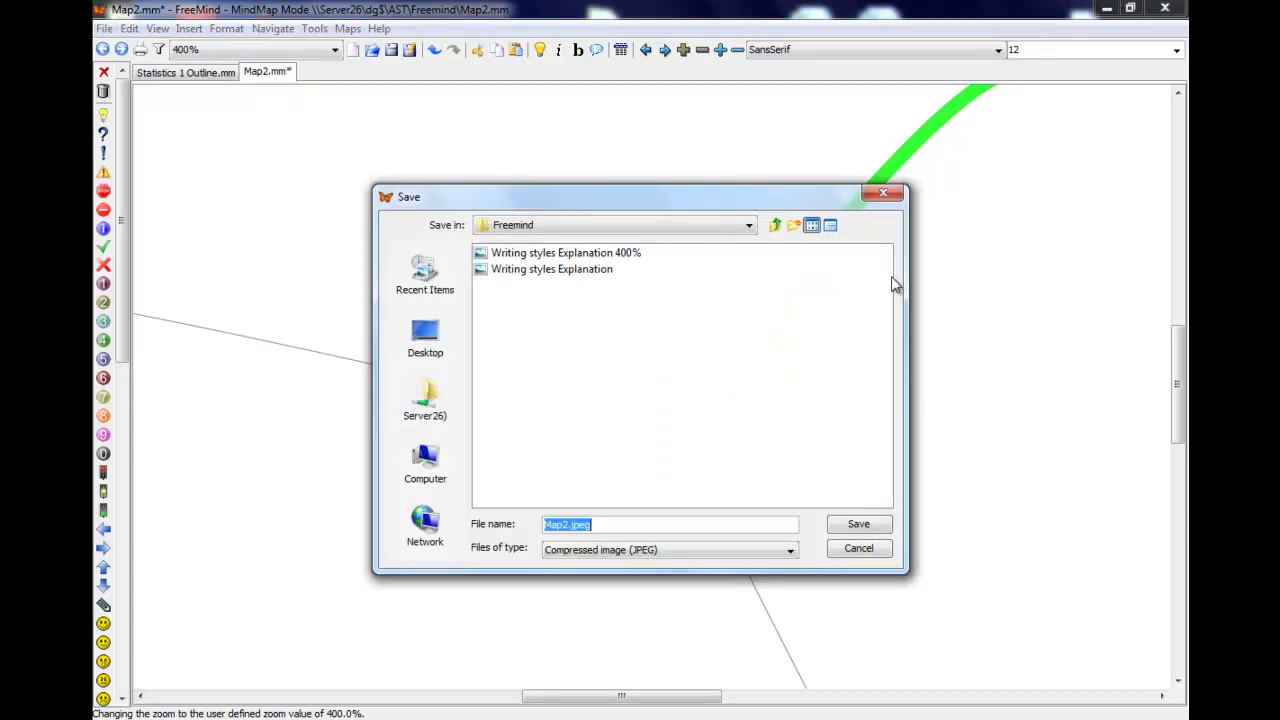
click(883, 197)
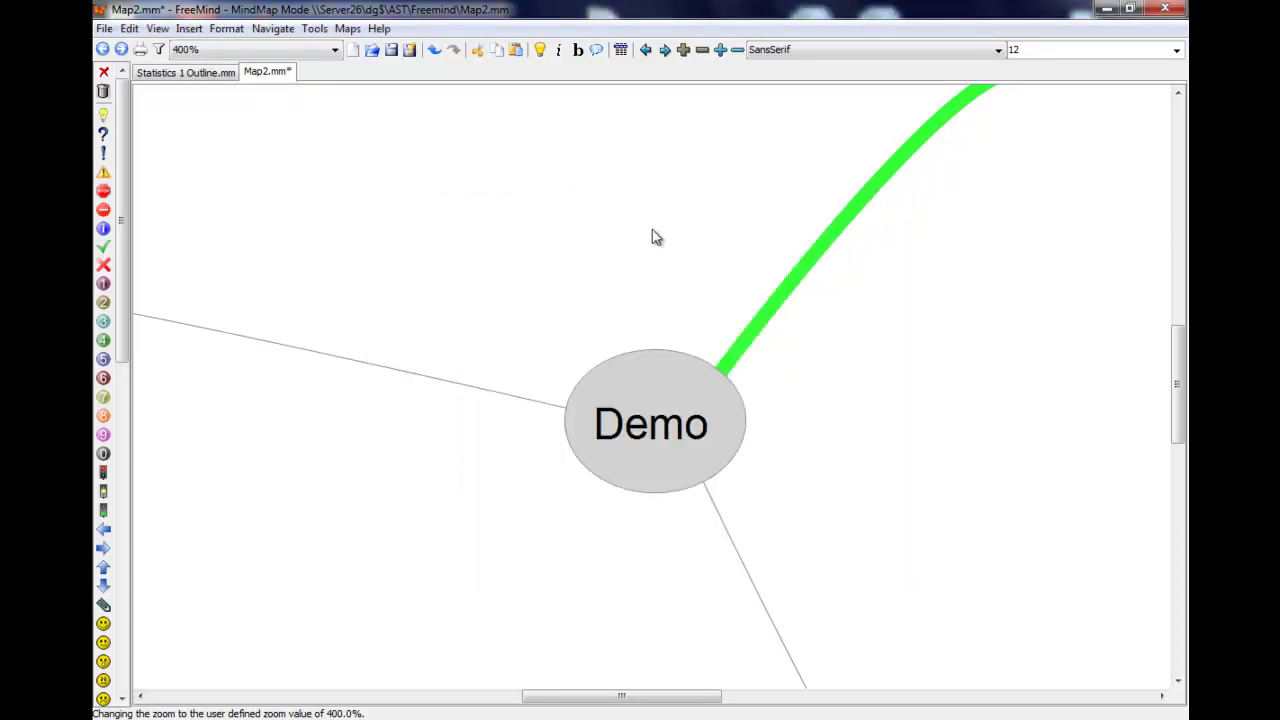
- Examine the export formats for the map, including the PNG option
click(108, 30)
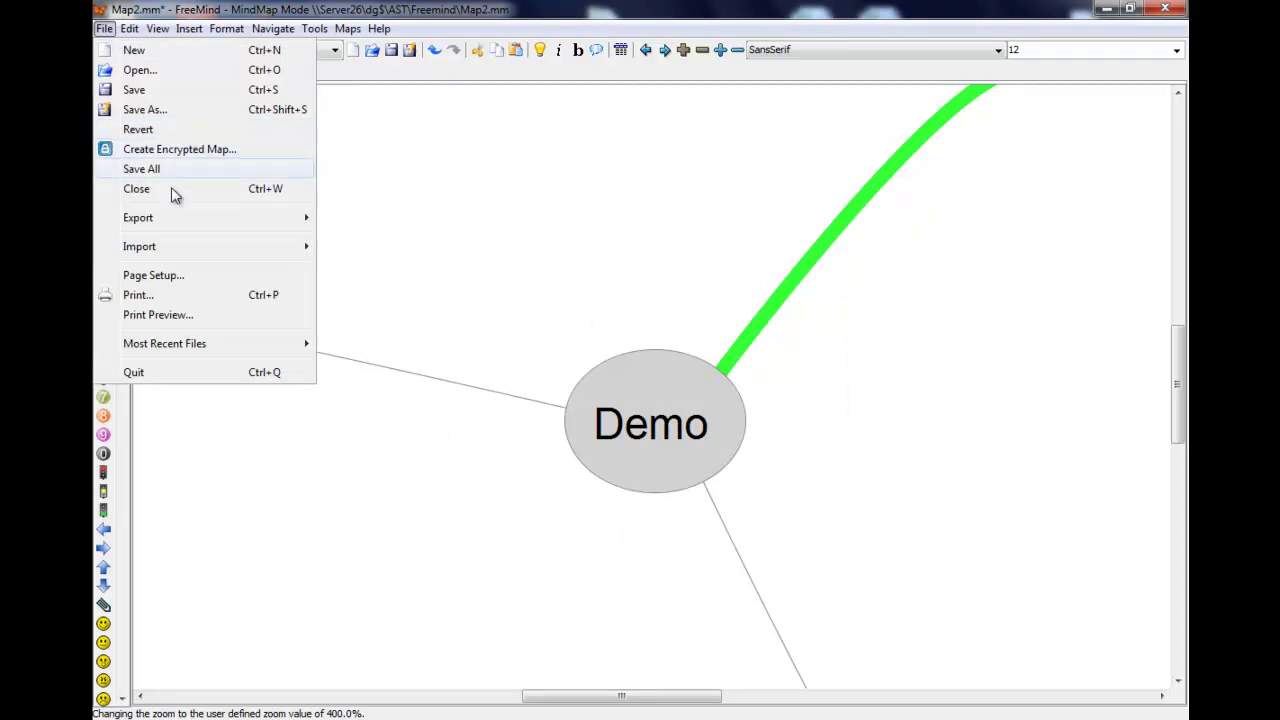
mouse_move(251, 219)
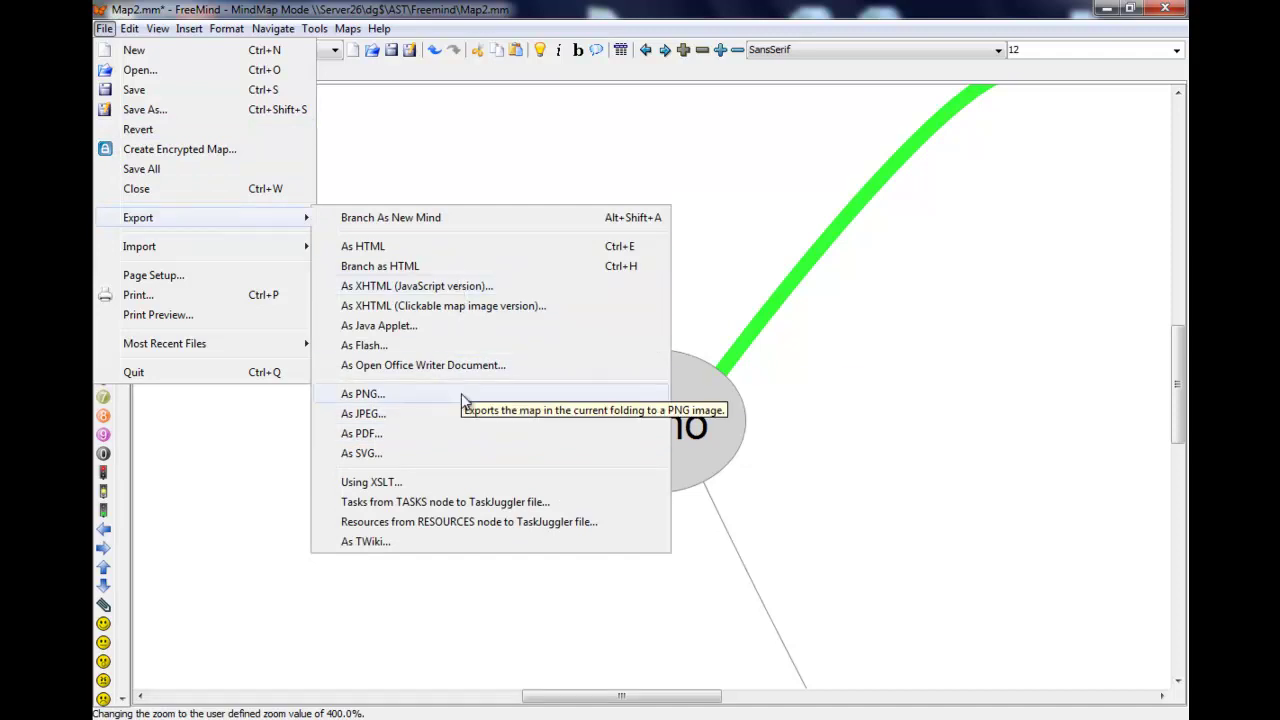
click(940, 495)
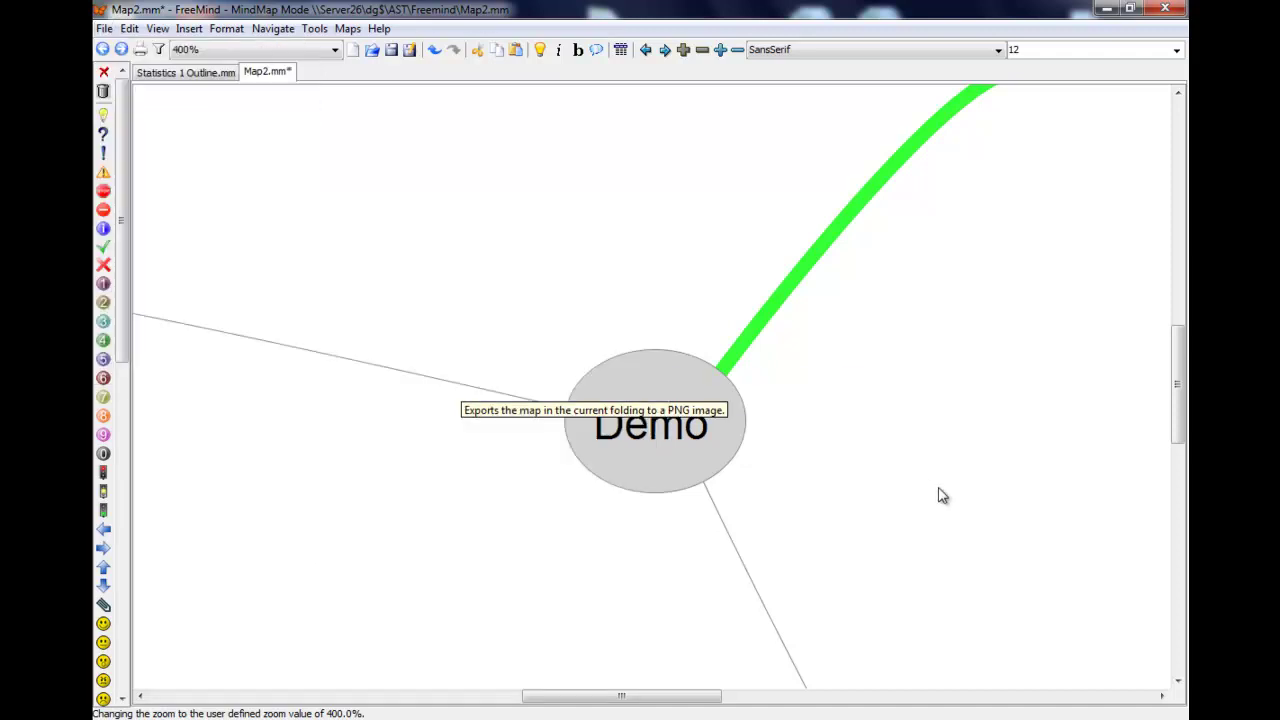
- Return the demo map to 100% zoom and select the 3rd branch node
click(335, 50)
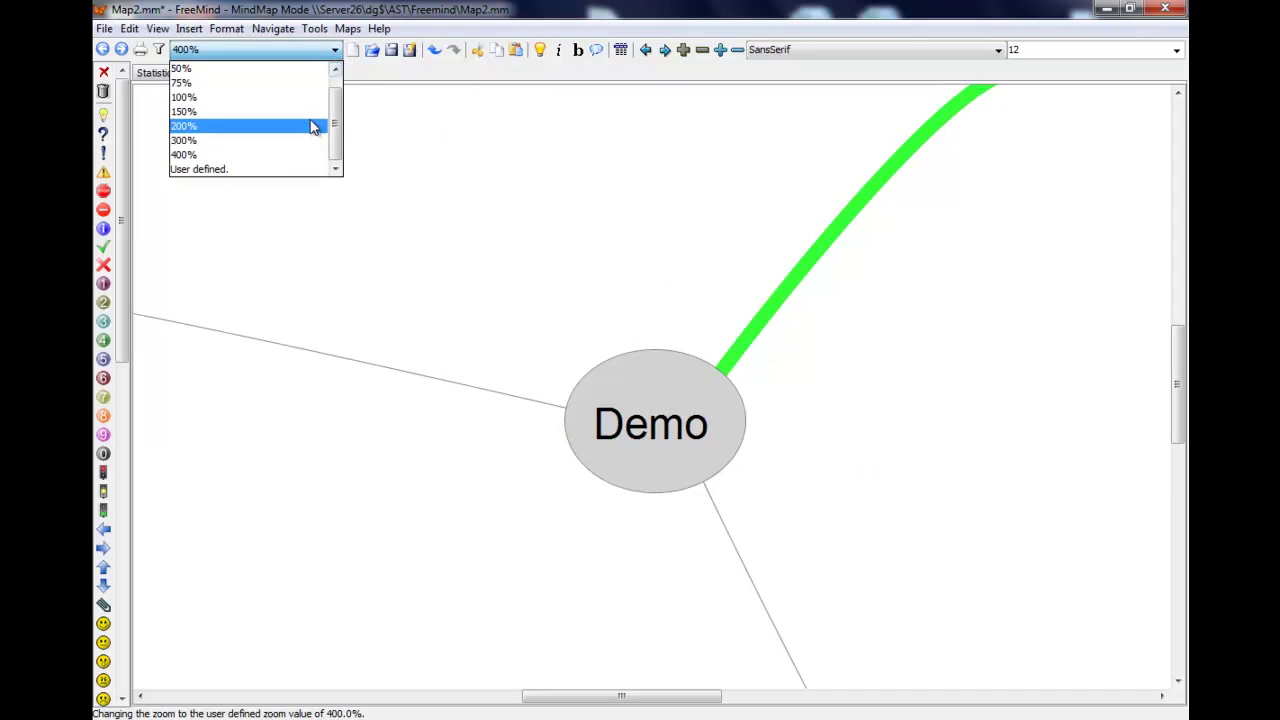
click(311, 98)
click(334, 318)
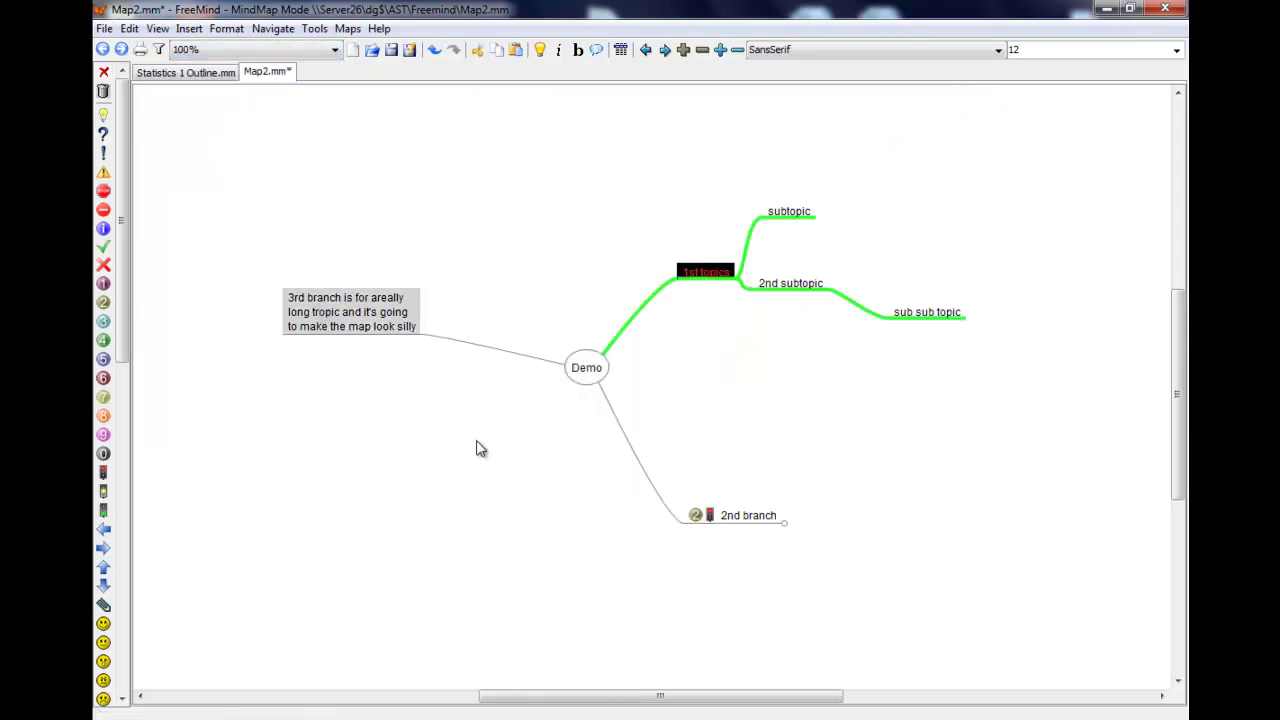